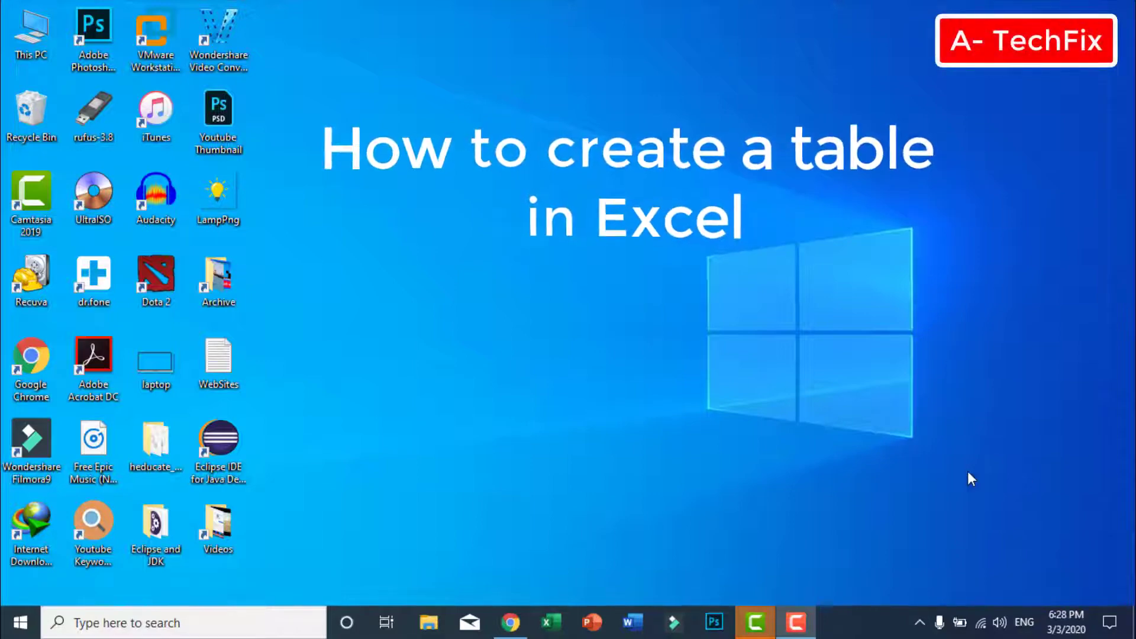
# Create 'New Microsoft Excel Worksheet' on the desktop with its default name and select it
pyautogui.rightClick(573, 262)
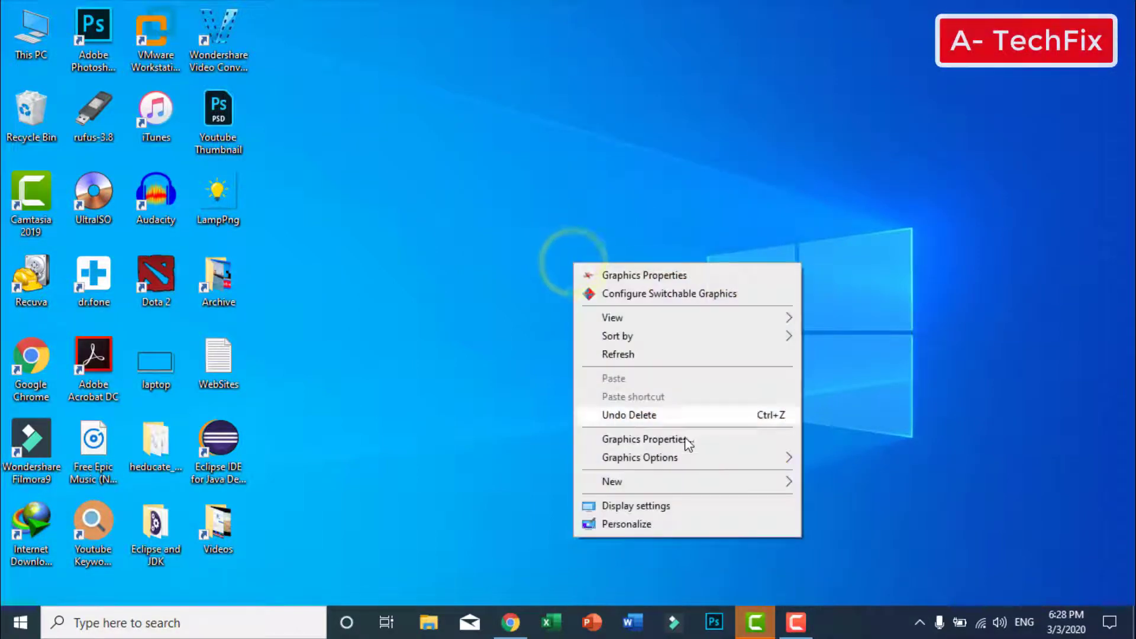
pyautogui.moveTo(705, 489)
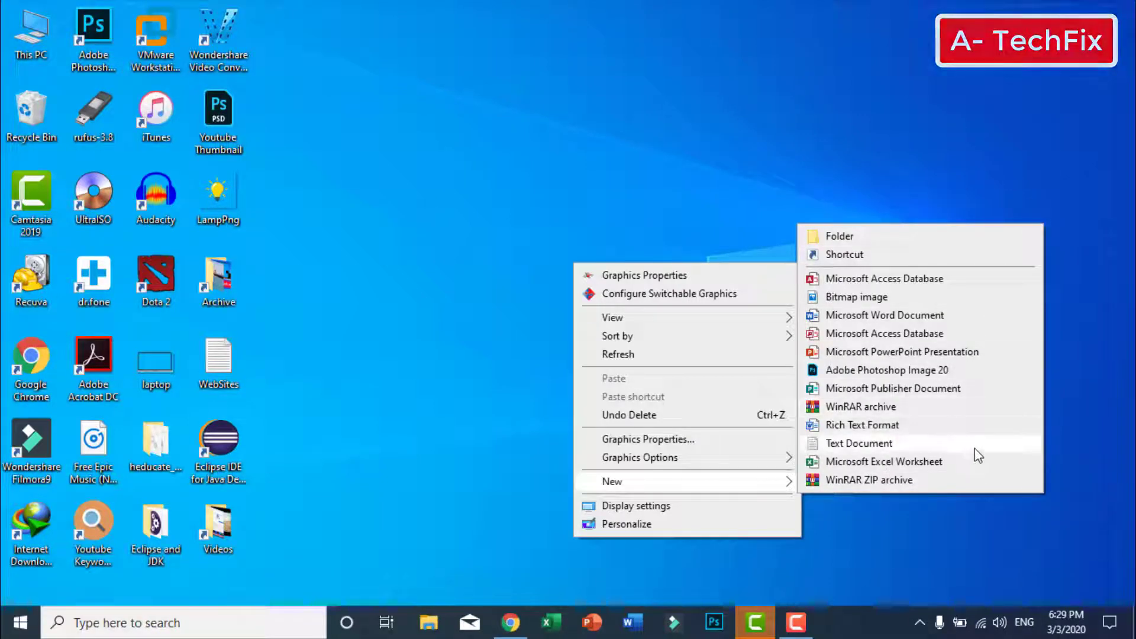
pyautogui.click(924, 462)
pyautogui.click(728, 399)
pyautogui.click(610, 283)
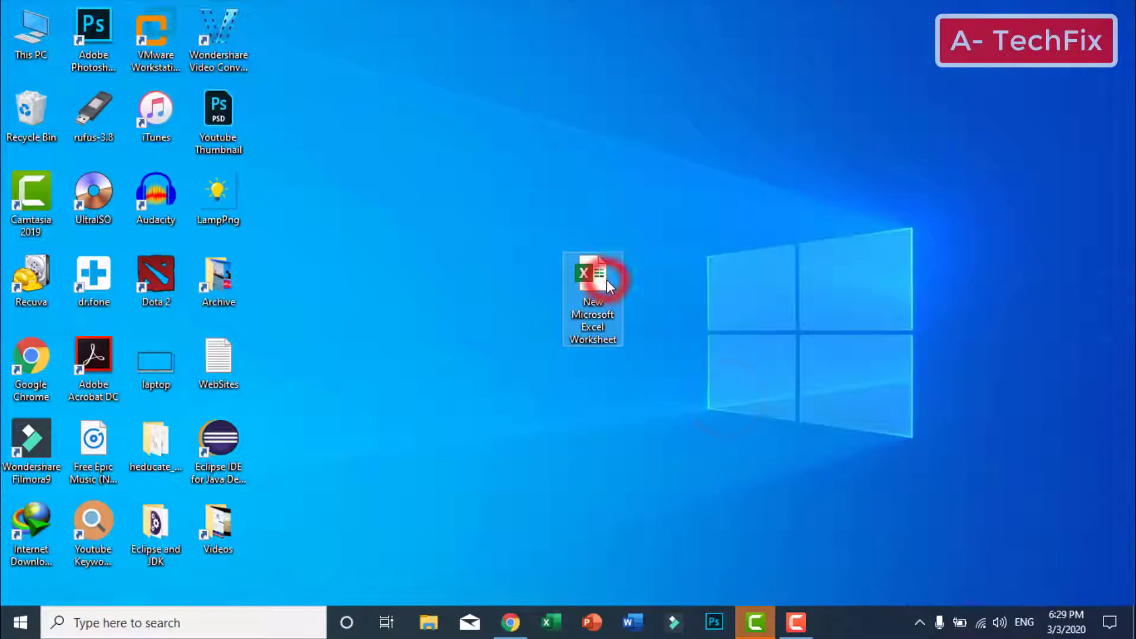
# Open the new workbook in Excel and try selecting columns and rows on the empty Sheet1
pyautogui.doubleClick(607, 282)
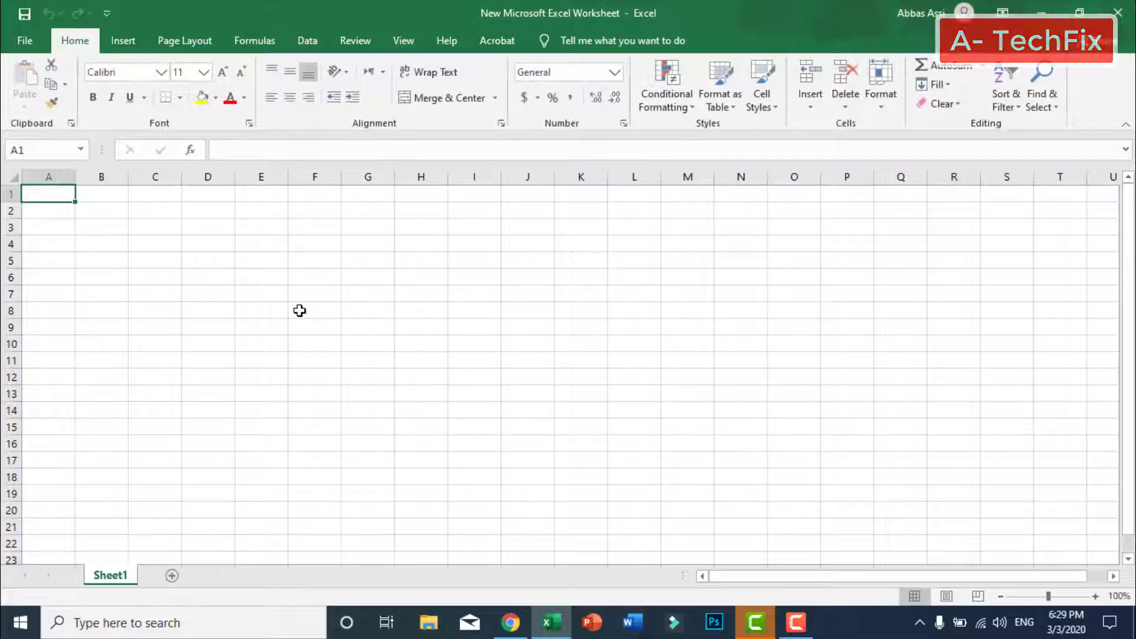
pyautogui.click(14, 202)
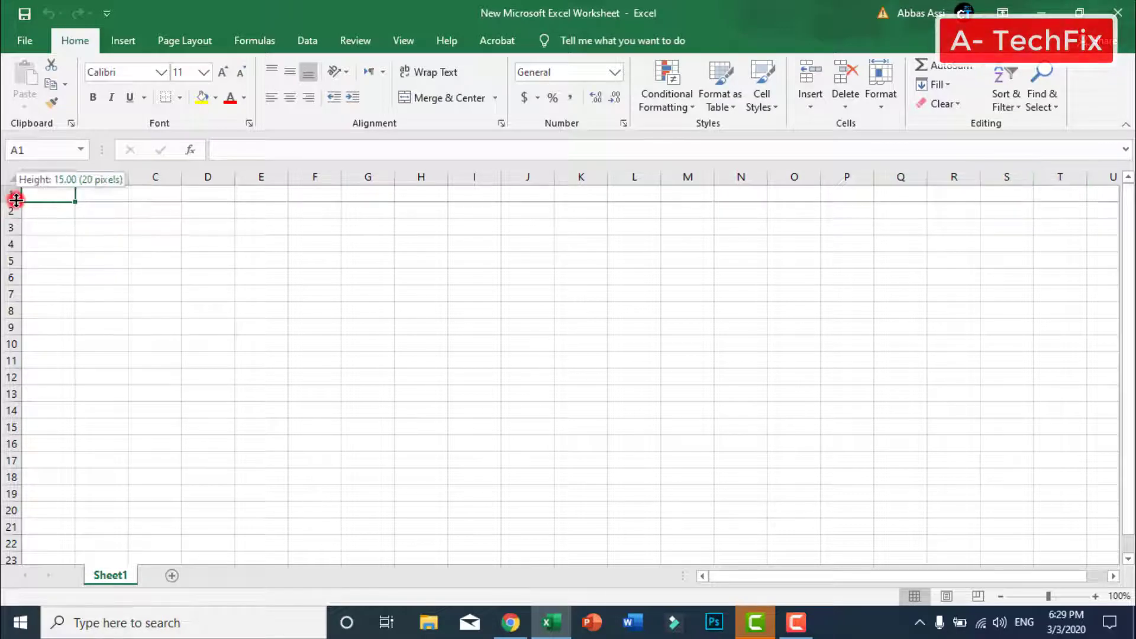
pyautogui.click(101, 242)
pyautogui.moveTo(61, 175); pyautogui.dragTo(765, 287)
pyautogui.click(157, 259)
pyautogui.moveTo(12, 193); pyautogui.dragTo(11, 360)
pyautogui.click(237, 438)
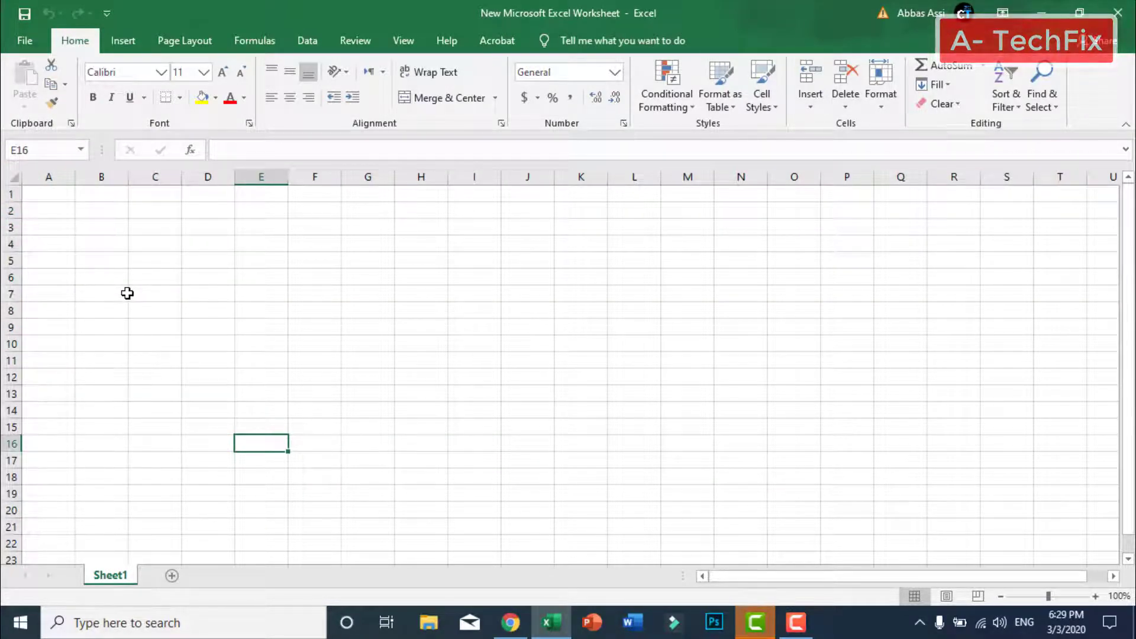
pyautogui.keyDown('ctrl'); pyautogui.scroll(1, 114, 330); pyautogui.keyUp('ctrl')
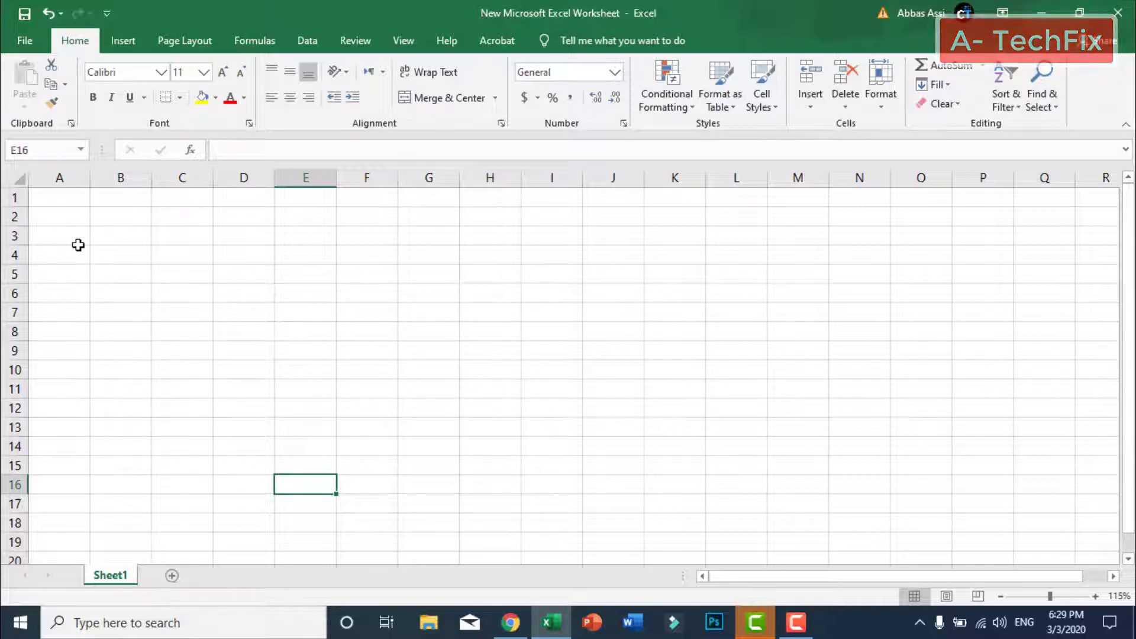
# Enter the headers Name, age and address in cells A1, B1 and C1
pyautogui.click(62, 232)
pyautogui.click(64, 197)
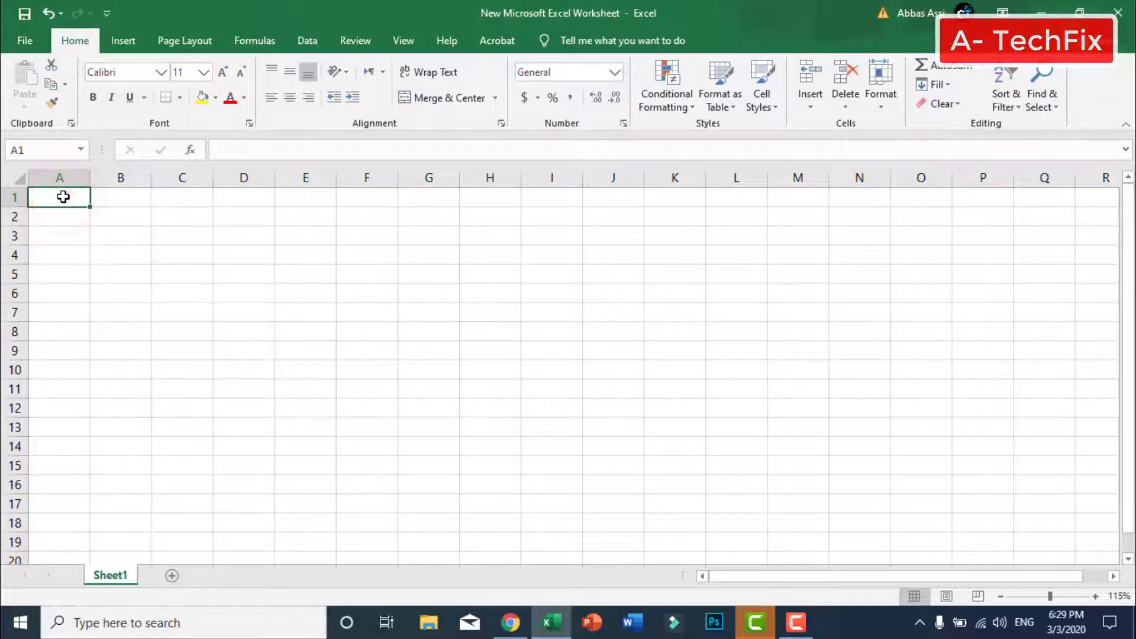
pyautogui.write('Name')
pyautogui.press('Tab')
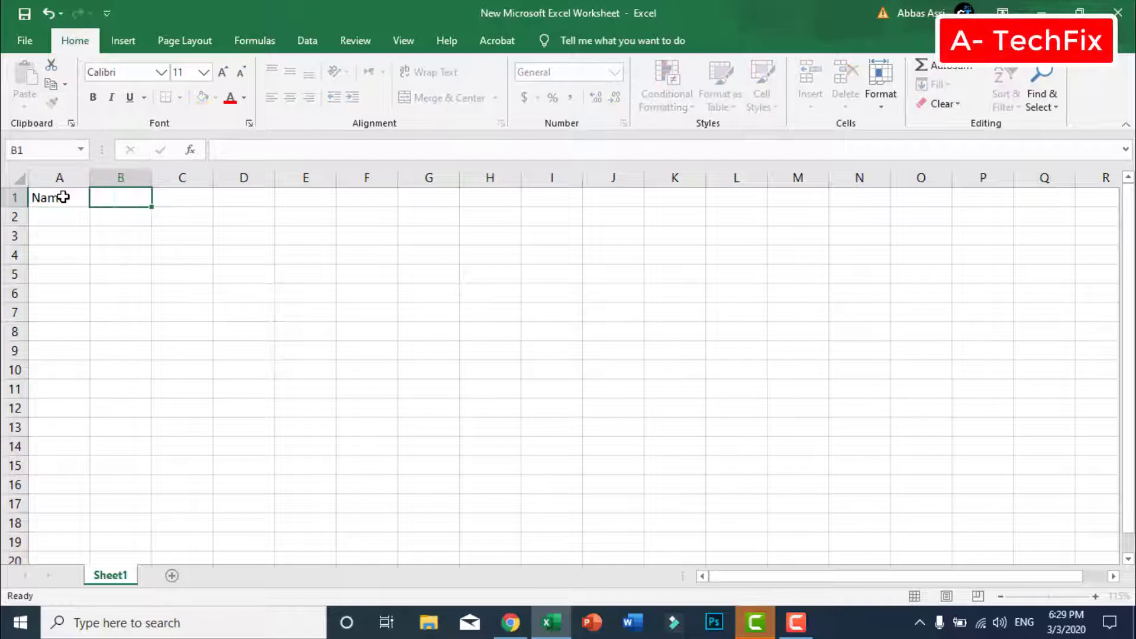
pyautogui.write('age')
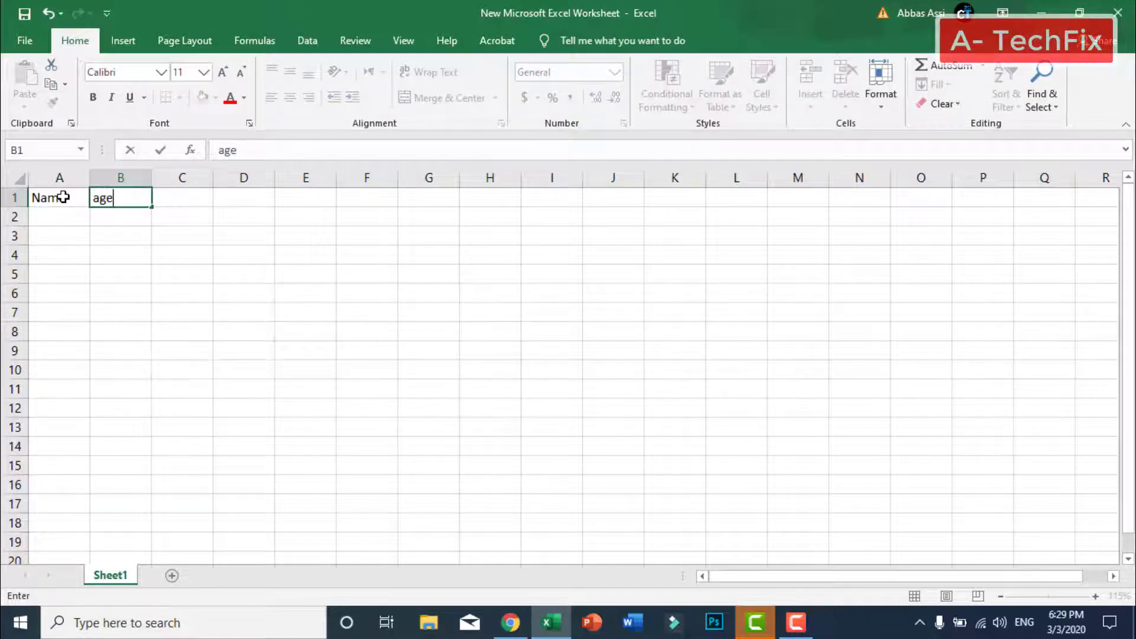
pyautogui.press('Tab')
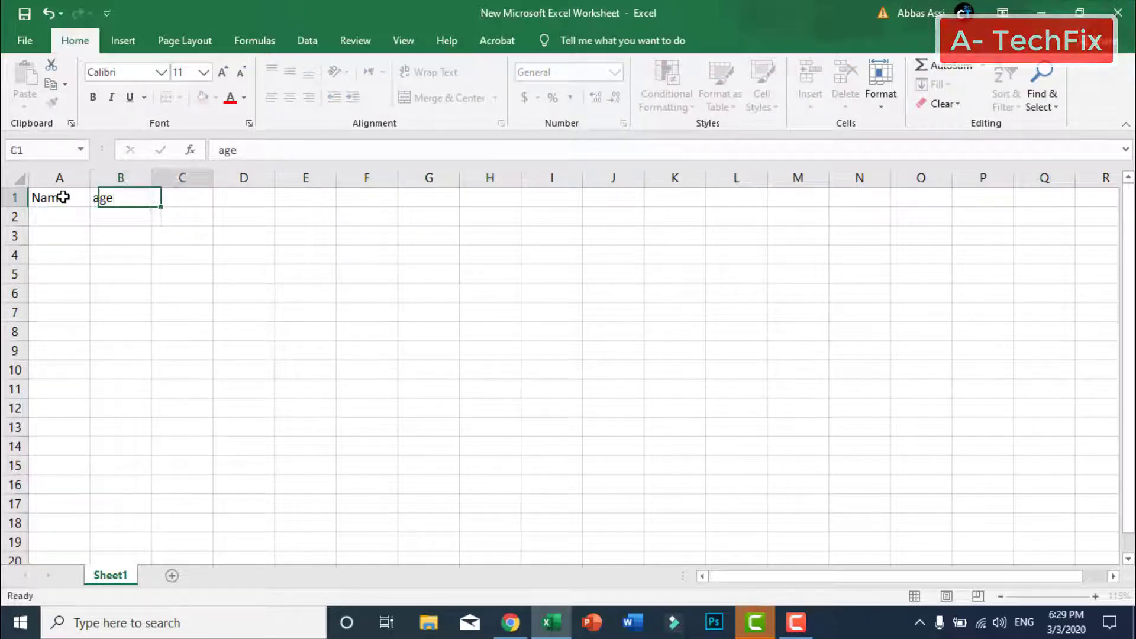
pyautogui.write('address')
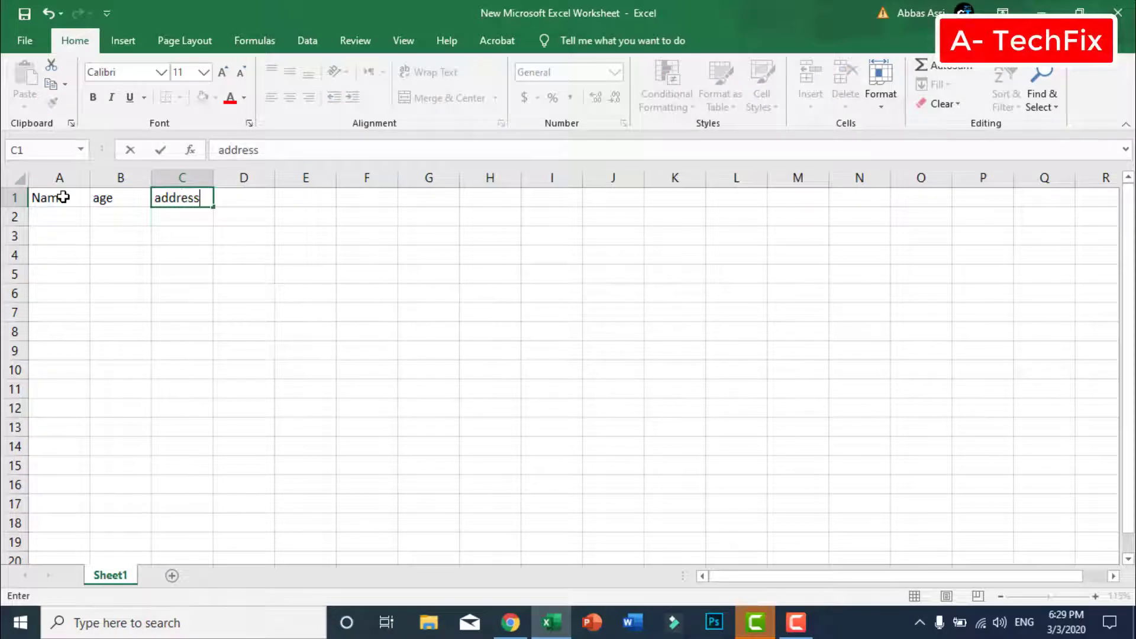
pyautogui.press('Return')
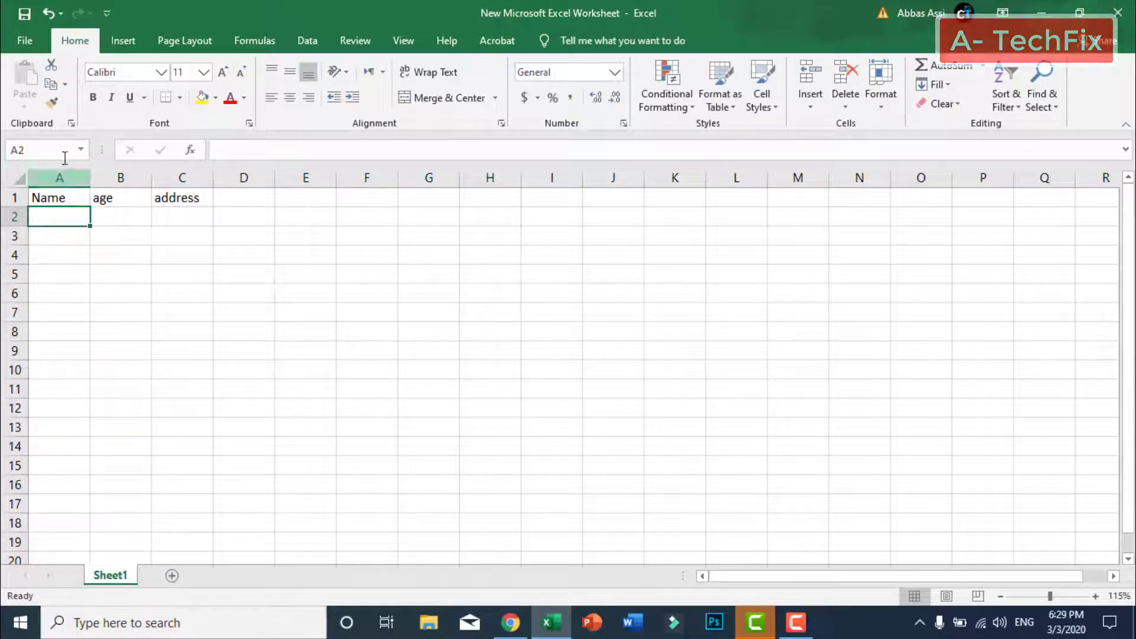
# Center-align the contents of columns A through C
pyautogui.moveTo(53, 168); pyautogui.dragTo(182, 178)
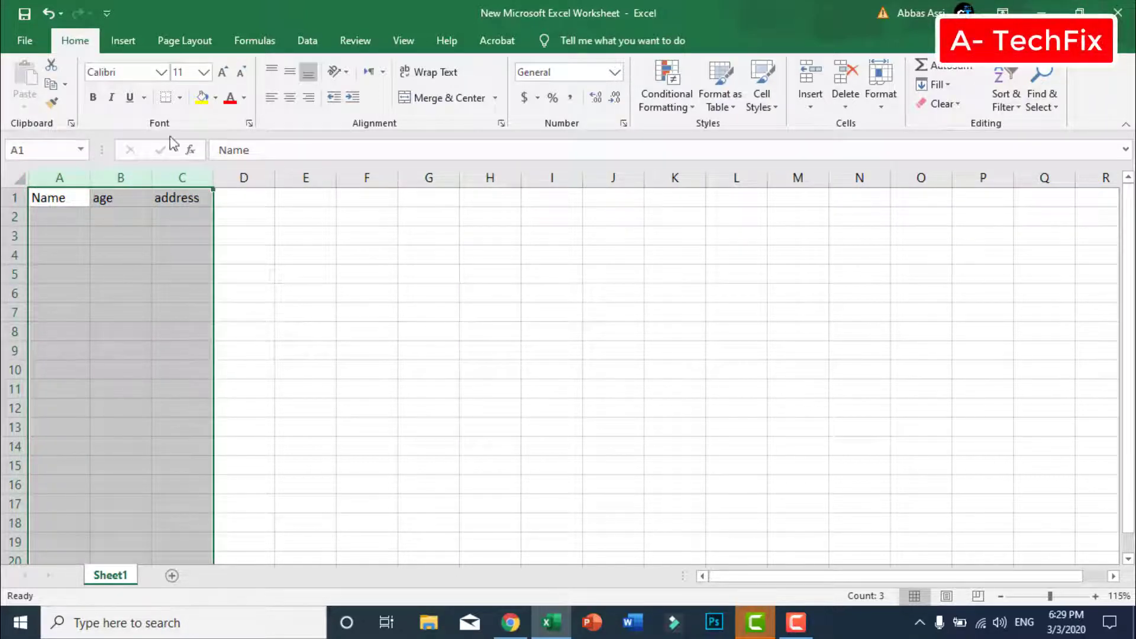
pyautogui.click(291, 98)
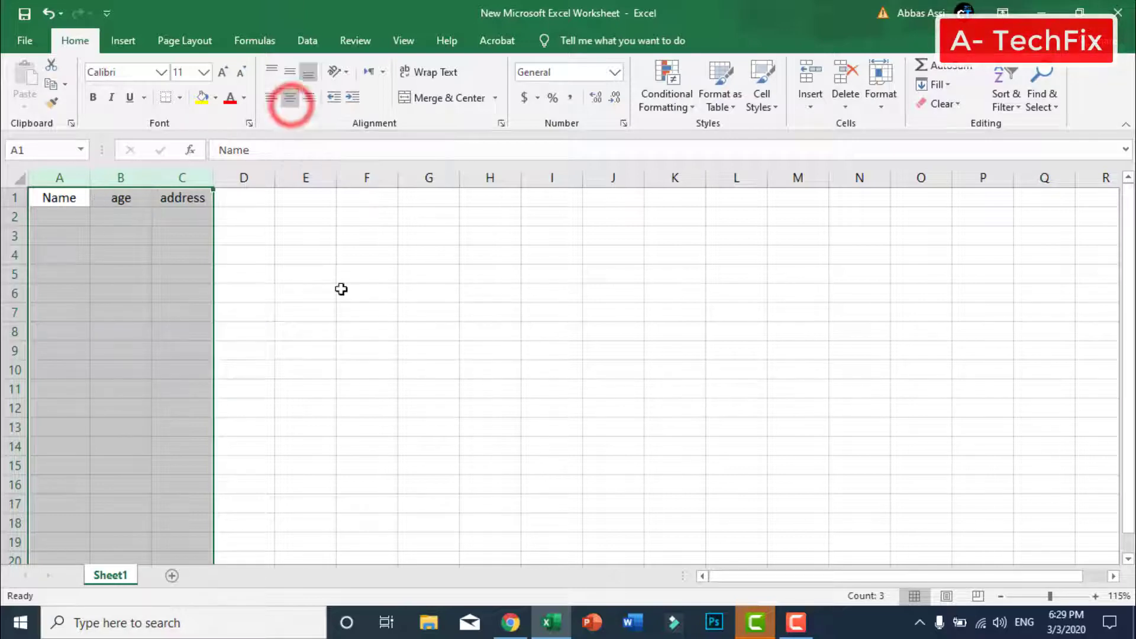
pyautogui.click(355, 350)
pyautogui.click(63, 217)
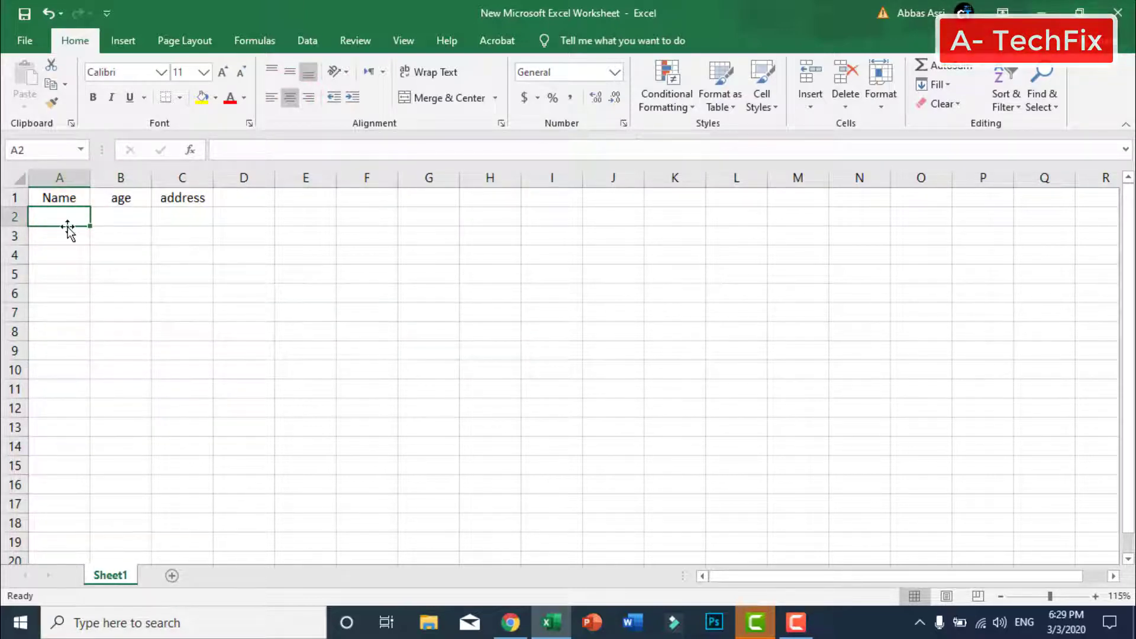
# Enter the names A, B, C, D and E in cells A2 to A6
pyautogui.write('A')
pyautogui.click(69, 236)
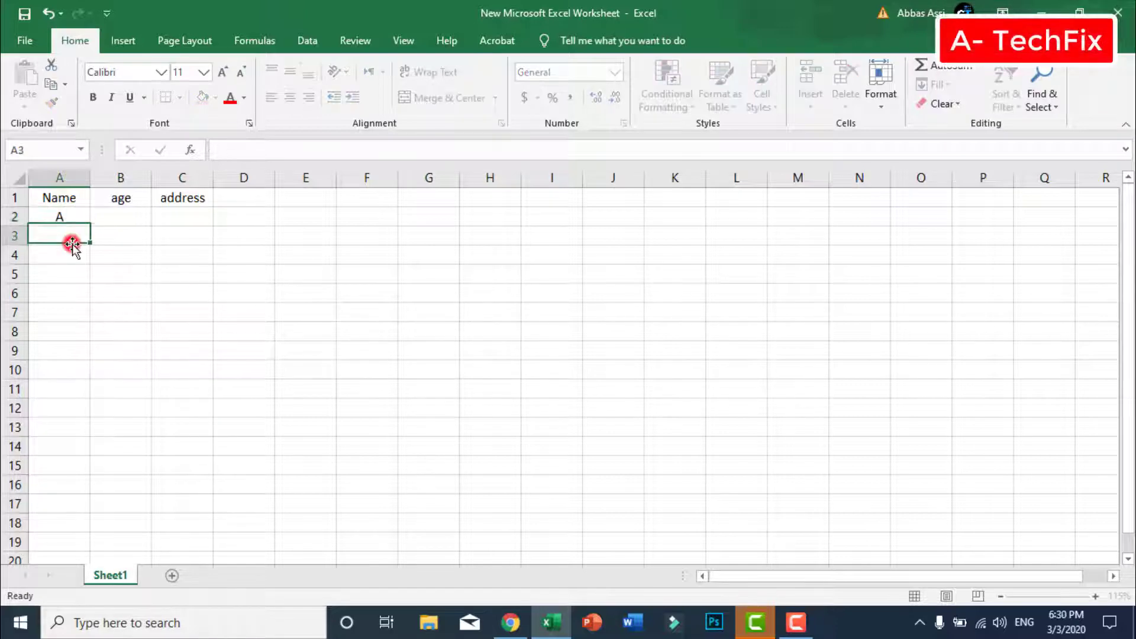
pyautogui.write('B')
pyautogui.click(68, 254)
pyautogui.write('C')
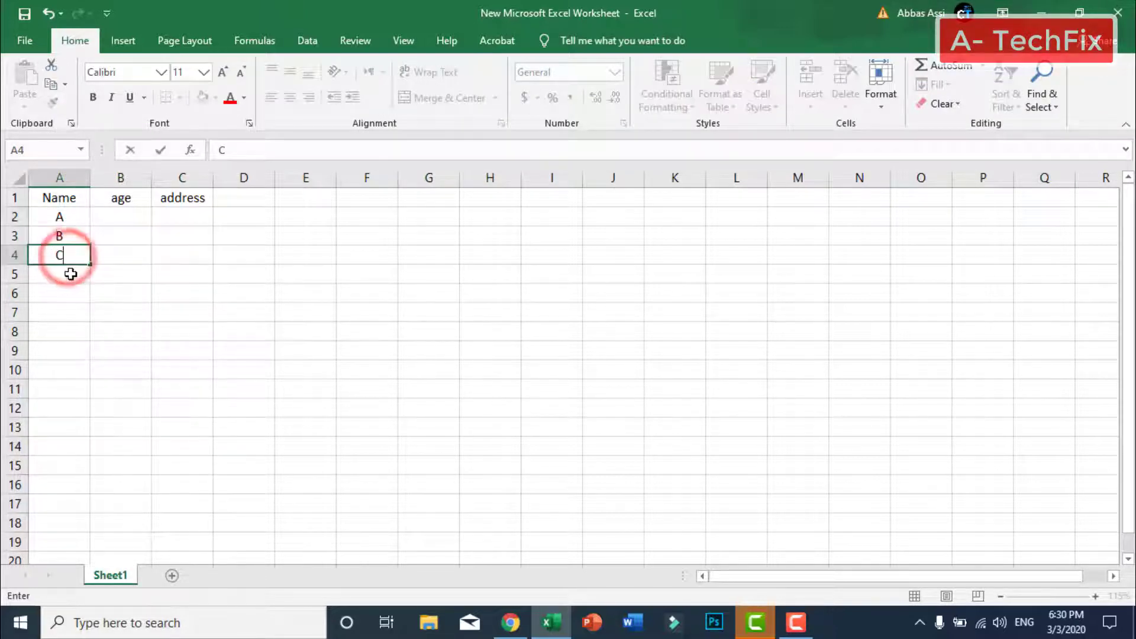
pyautogui.click(71, 274)
pyautogui.write('D')
pyautogui.click(71, 294)
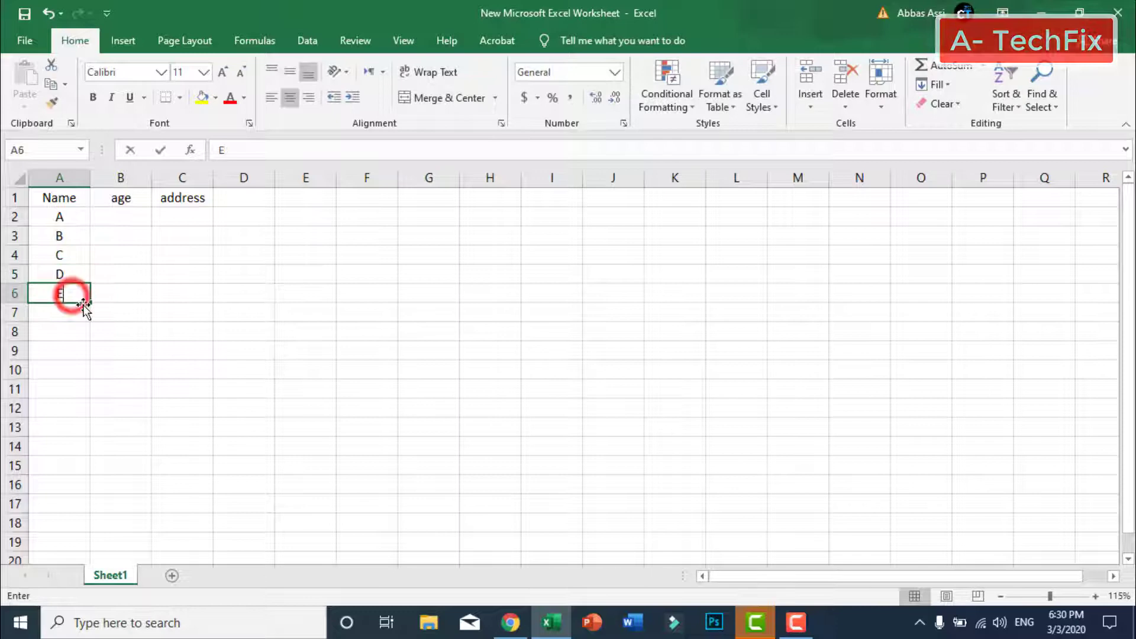
pyautogui.write('E')
pyautogui.click(123, 345)
# Enter the ages 18, 16, 21, 23 and 41 in cells B2 to B6
pyautogui.click(125, 222)
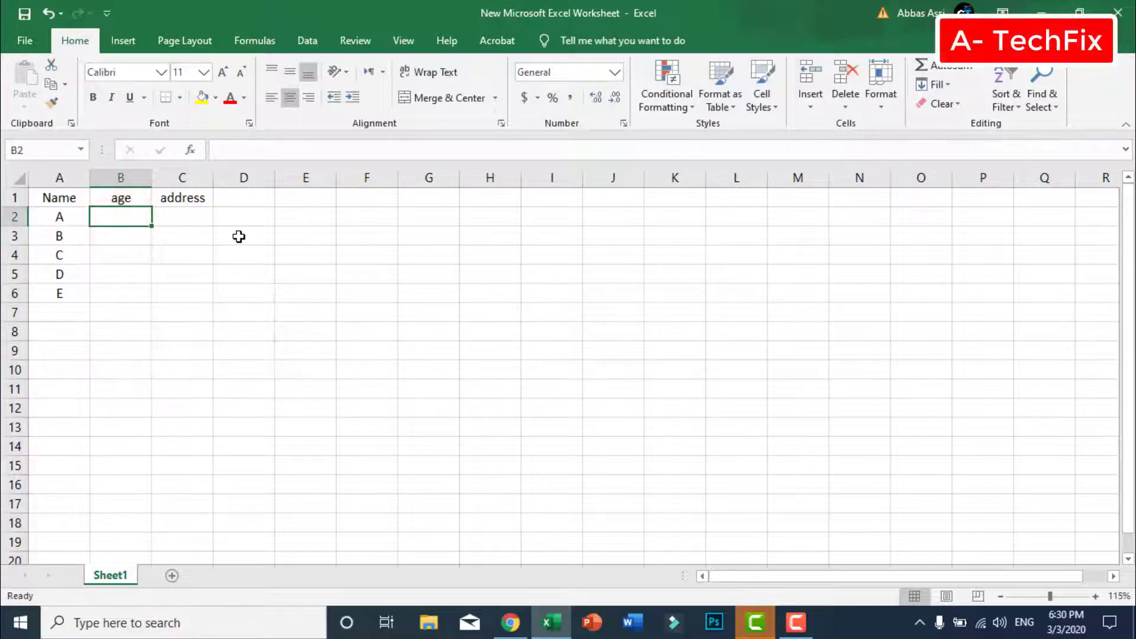
pyautogui.write('18')
pyautogui.press('Return')
pyautogui.write('16')
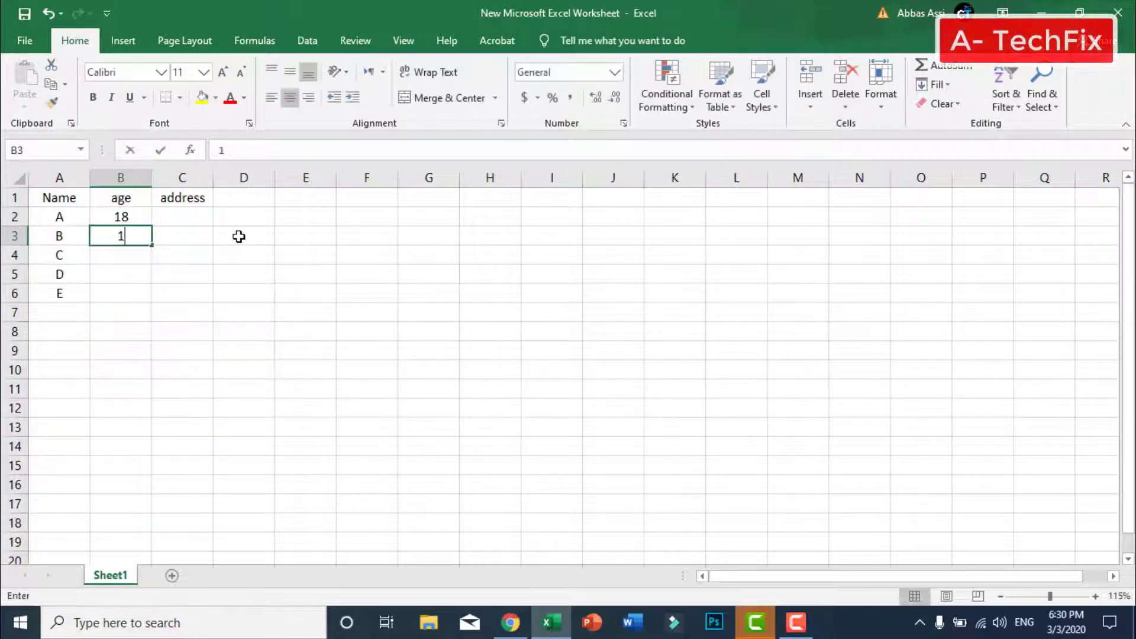
pyautogui.press('Return')
pyautogui.write('21')
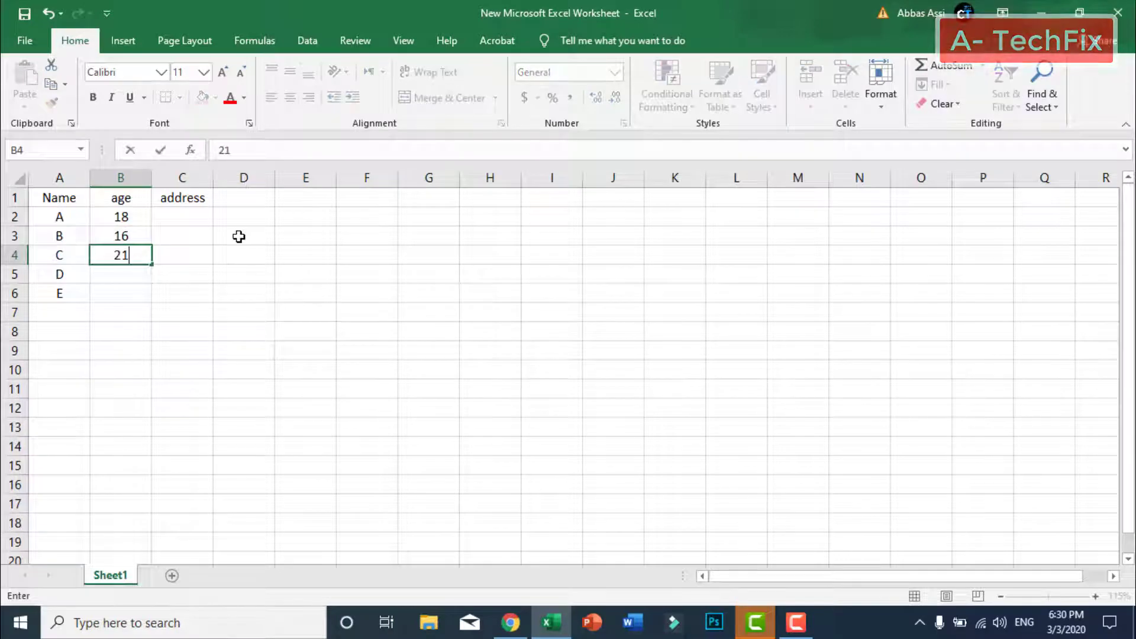
pyautogui.press('Return')
pyautogui.write('23')
pyautogui.press('Return')
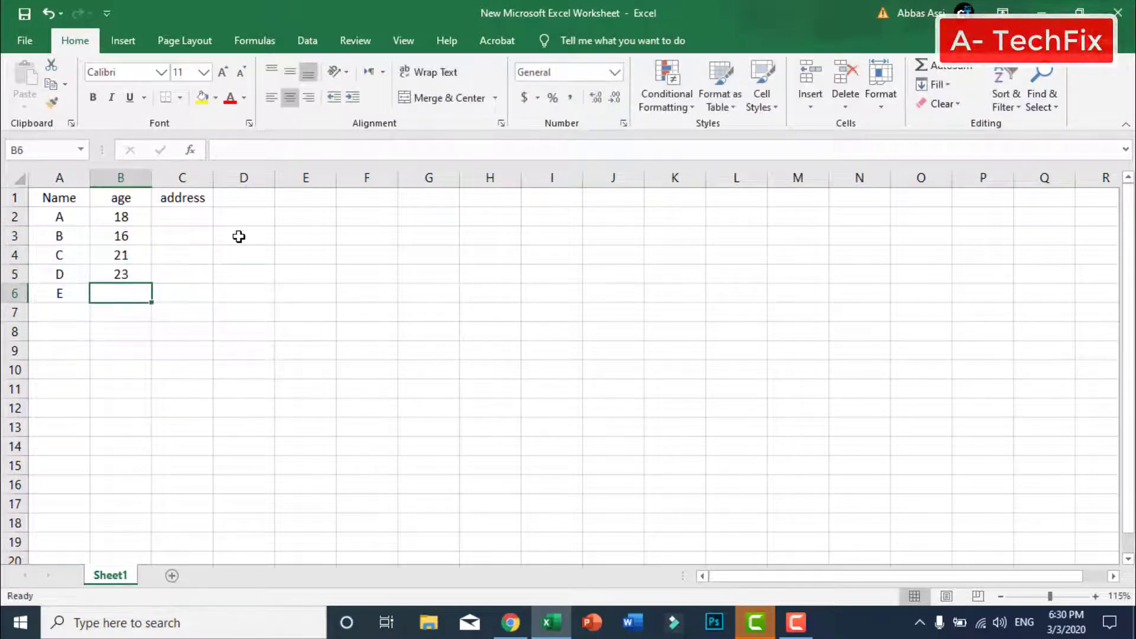
pyautogui.write('41')
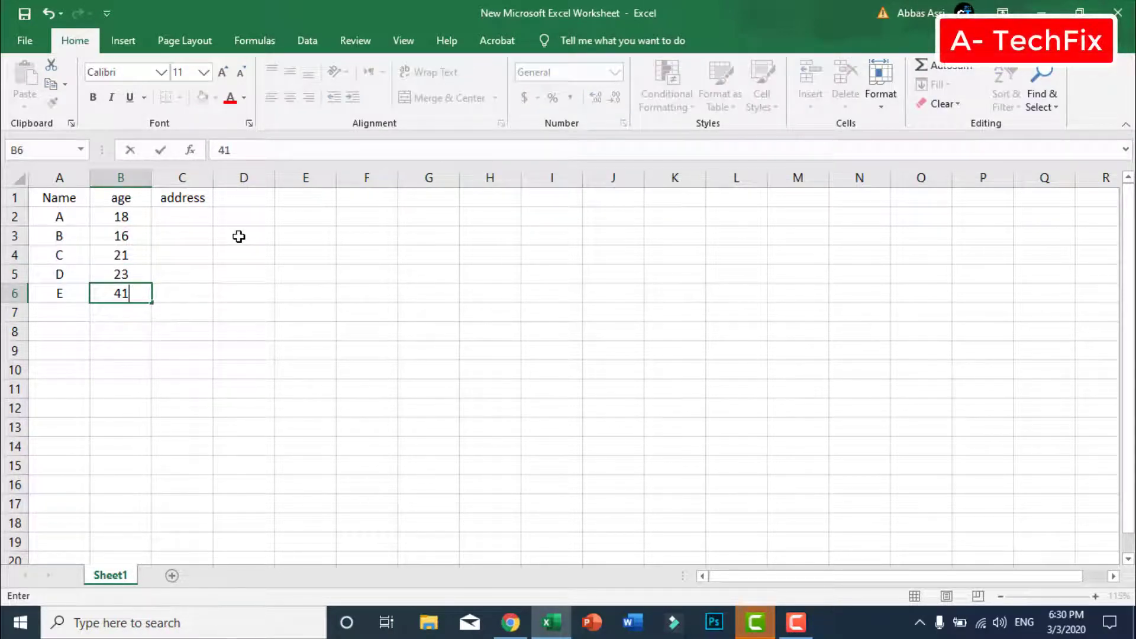
pyautogui.click(222, 291)
pyautogui.click(178, 219)
# Widen column C and type addresses 32 street 21, 333 street, 252 street, 227 street, 369 street
pyautogui.moveTo(214, 178); pyautogui.dragTo(261, 178)
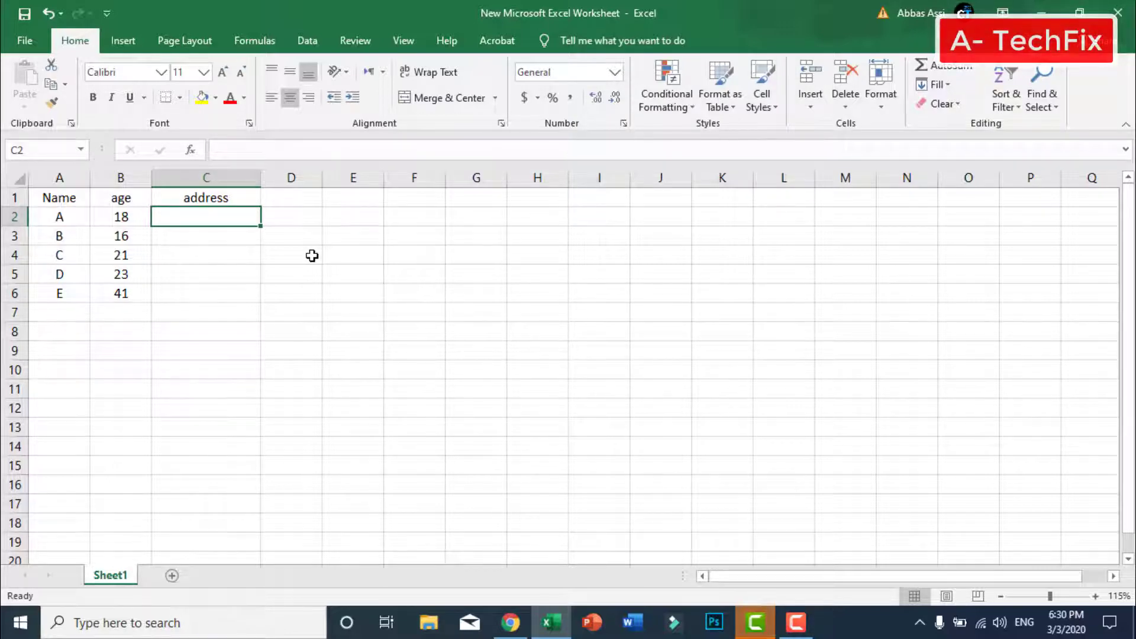
pyautogui.write('32 s')
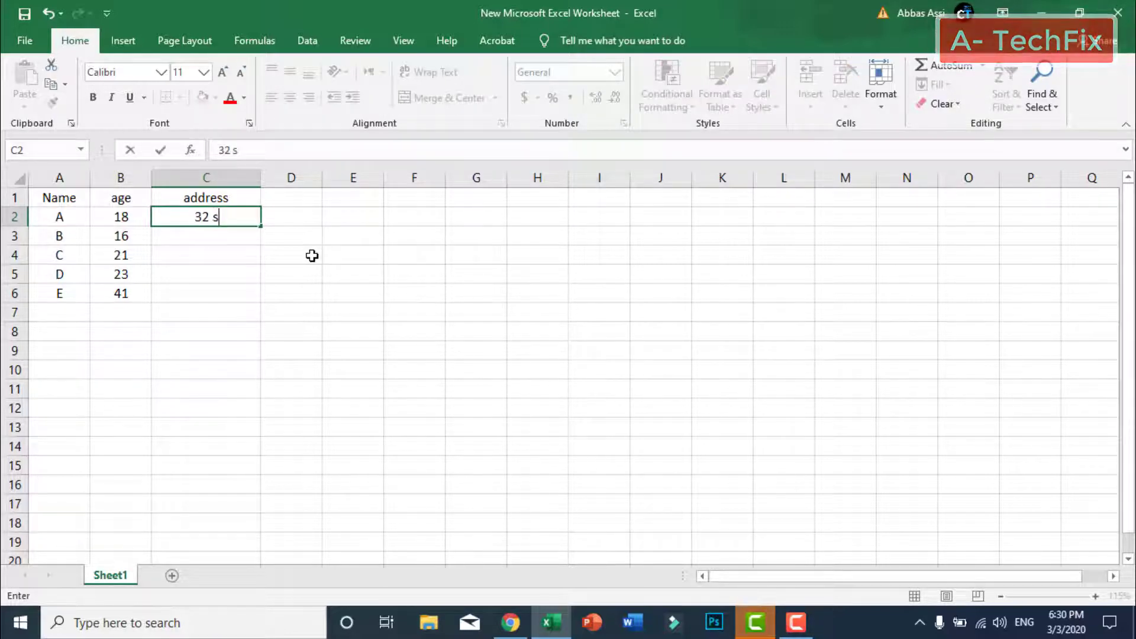
pyautogui.write('treet')
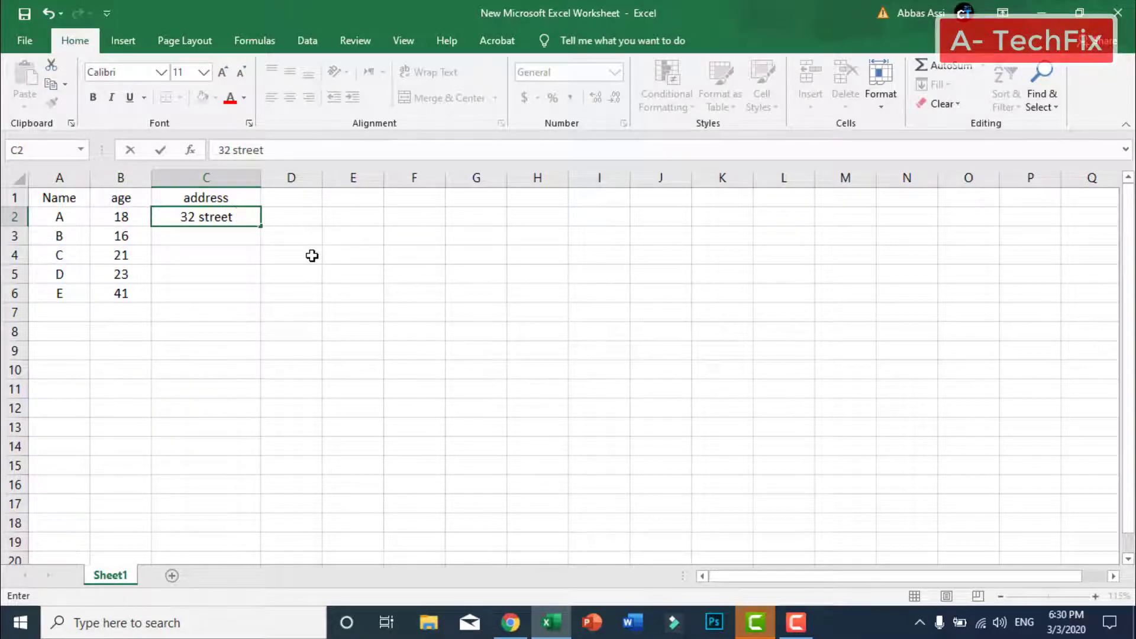
pyautogui.write('21')
pyautogui.press('Return')
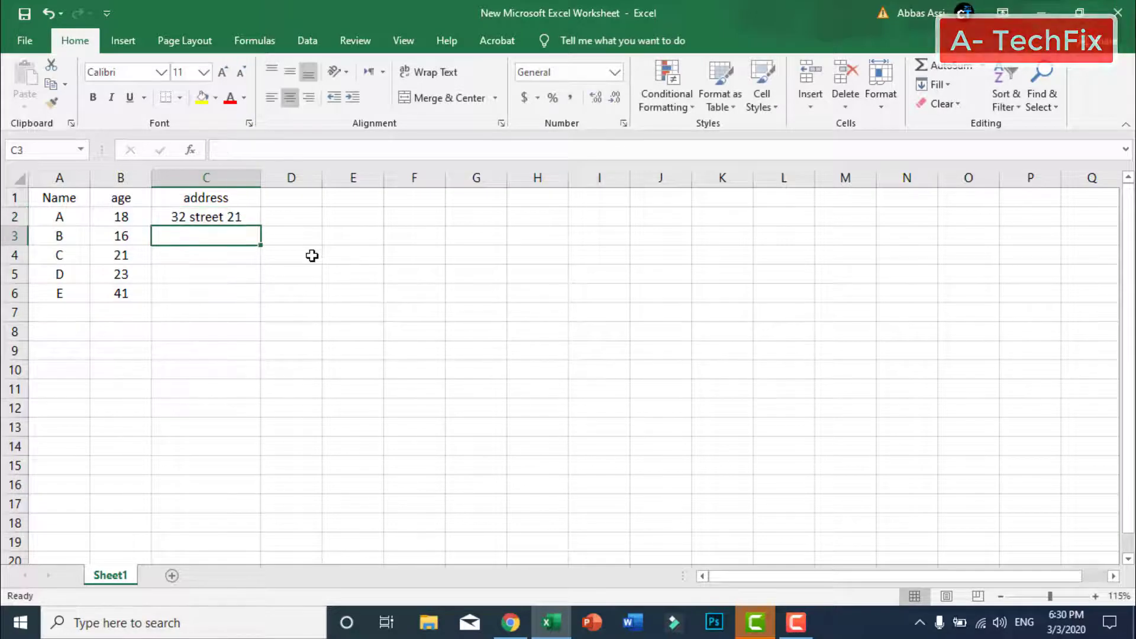
pyautogui.write('32')
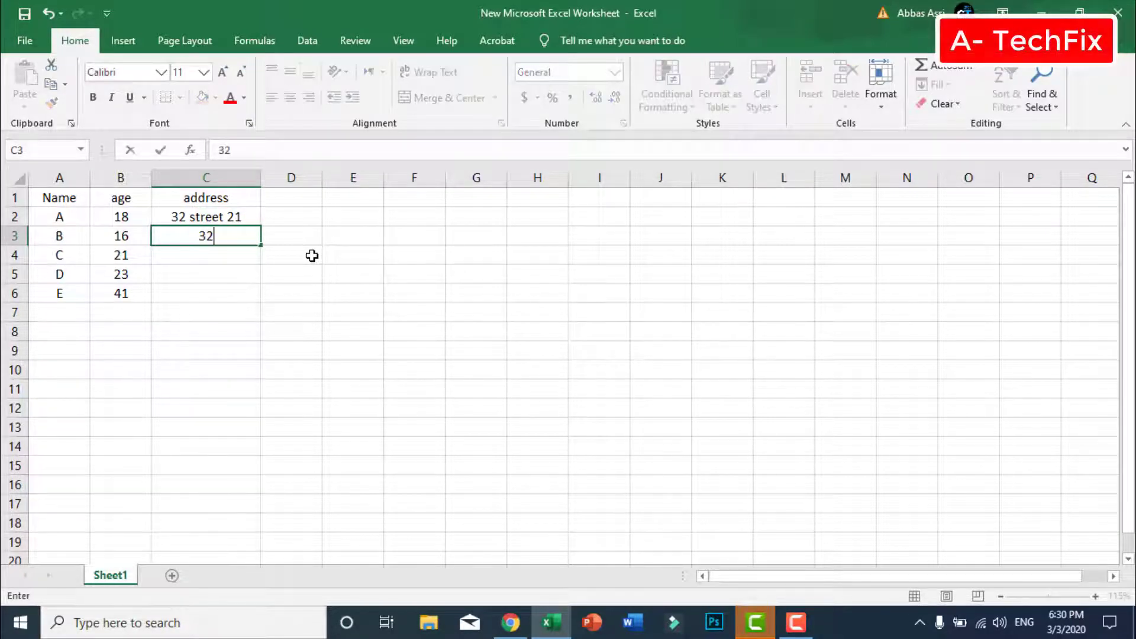
pyautogui.write('3 ')
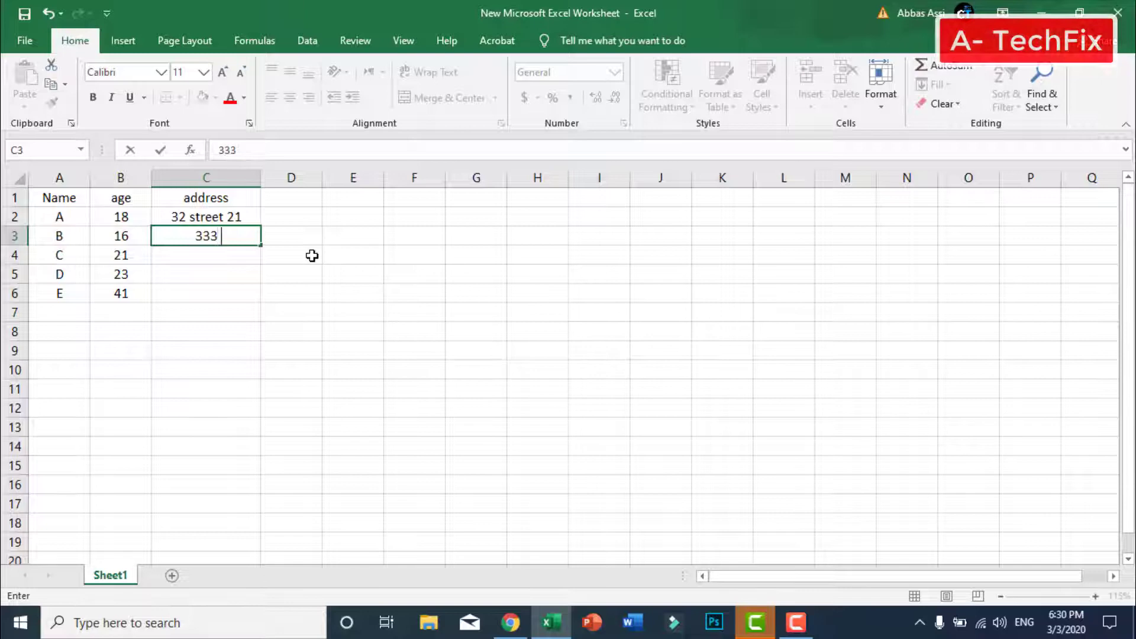
pyautogui.write('stre')
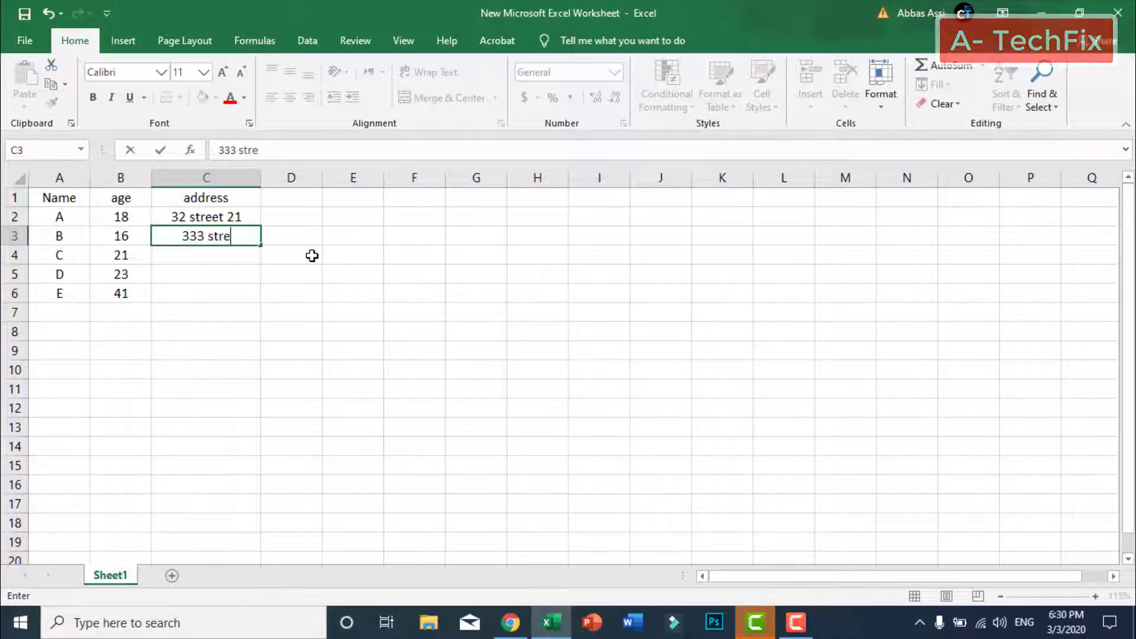
pyautogui.write('et')
pyautogui.press('Return')
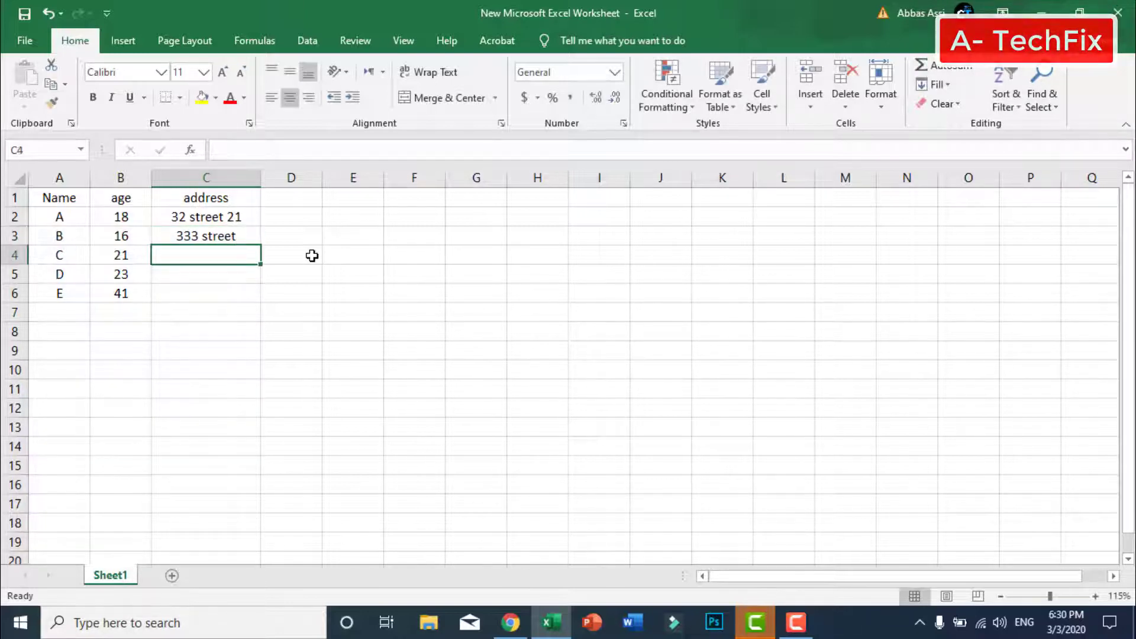
pyautogui.write('252')
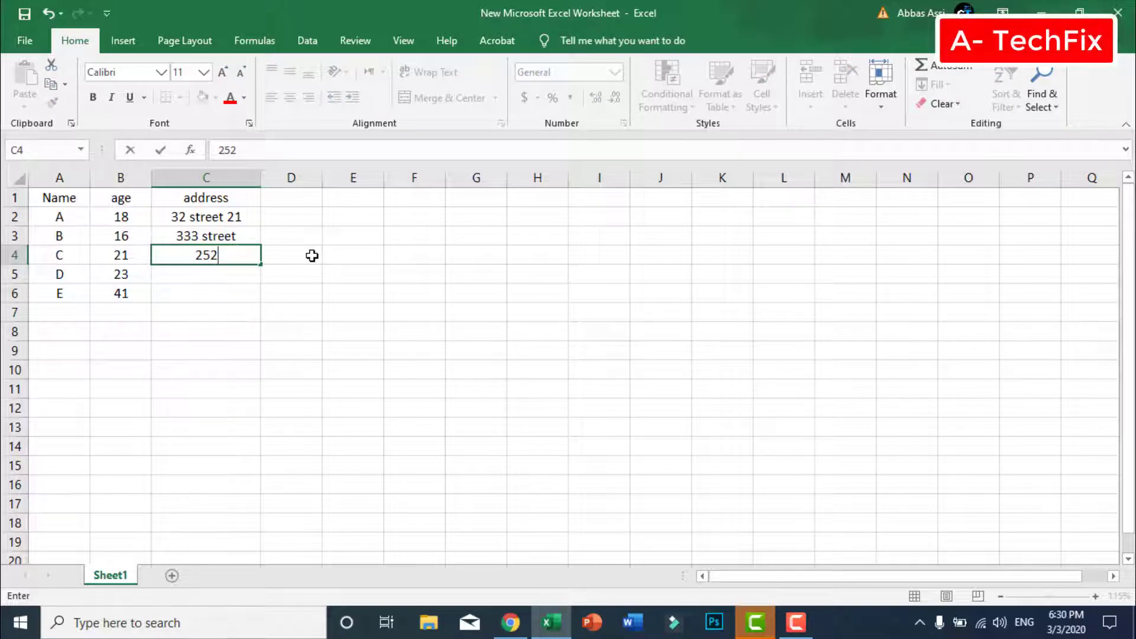
pyautogui.write(' street')
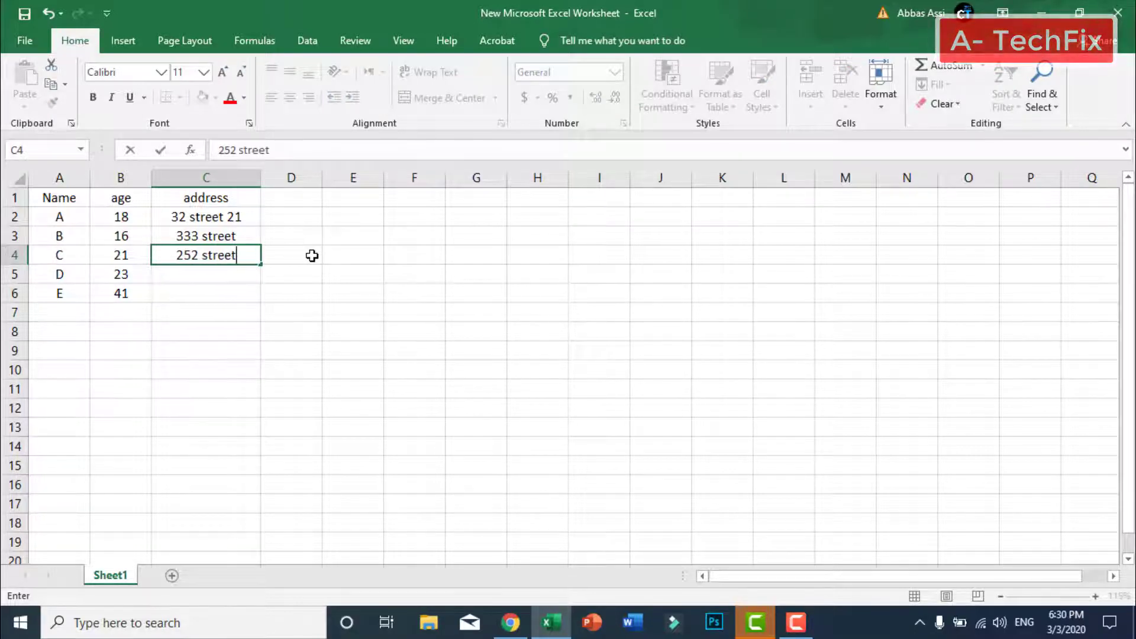
pyautogui.press('Return')
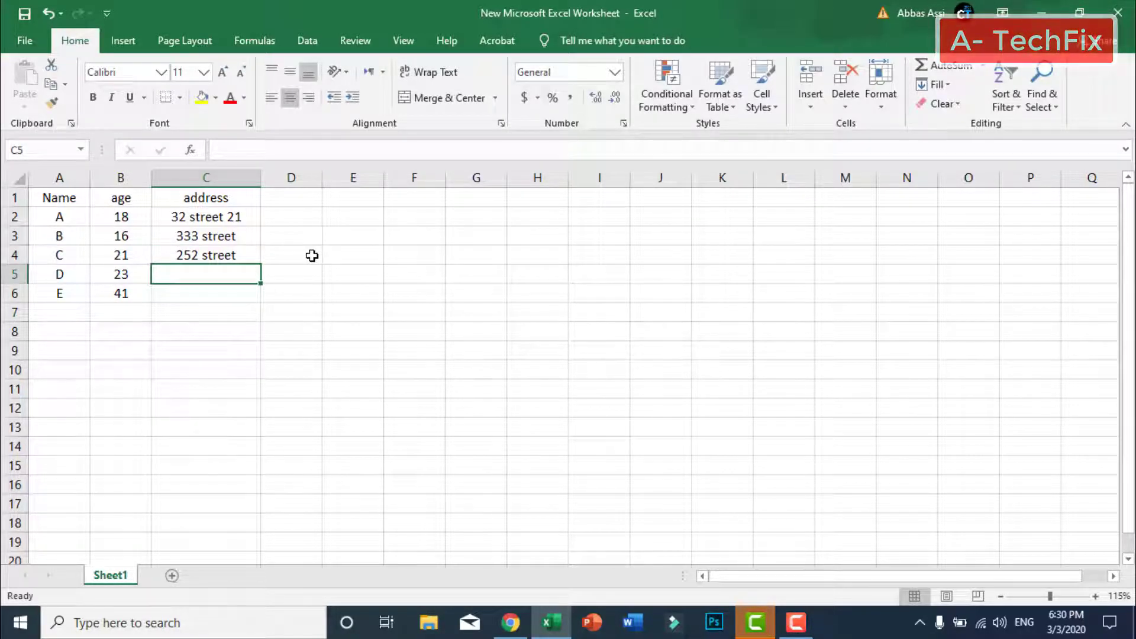
pyautogui.write('227 str')
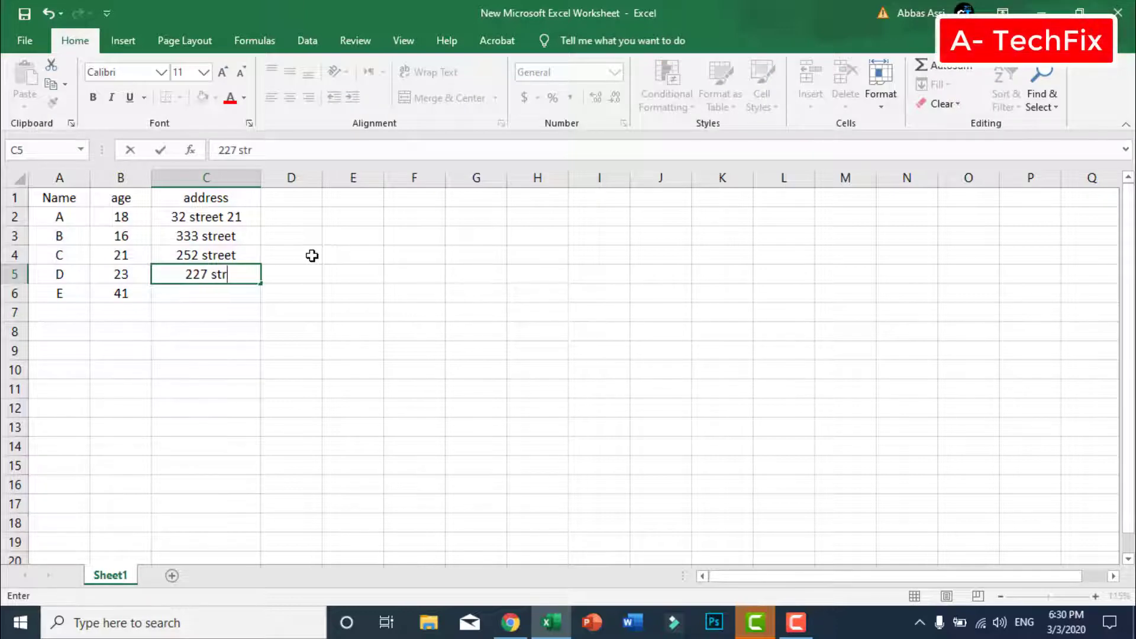
pyautogui.write('eet')
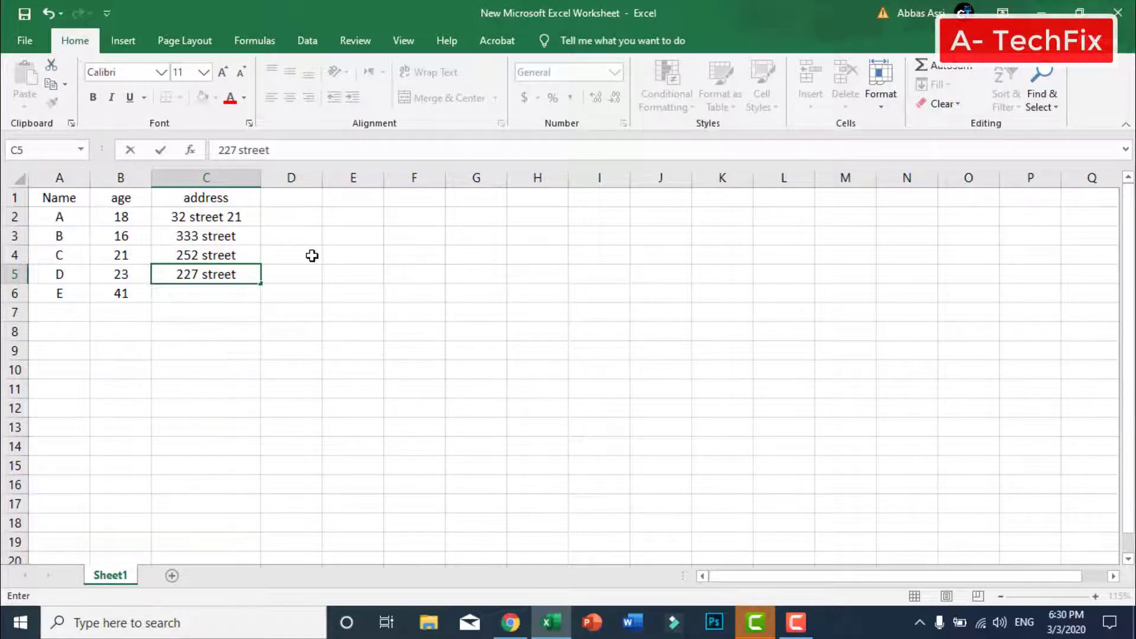
pyautogui.press('Return')
pyautogui.write('36')
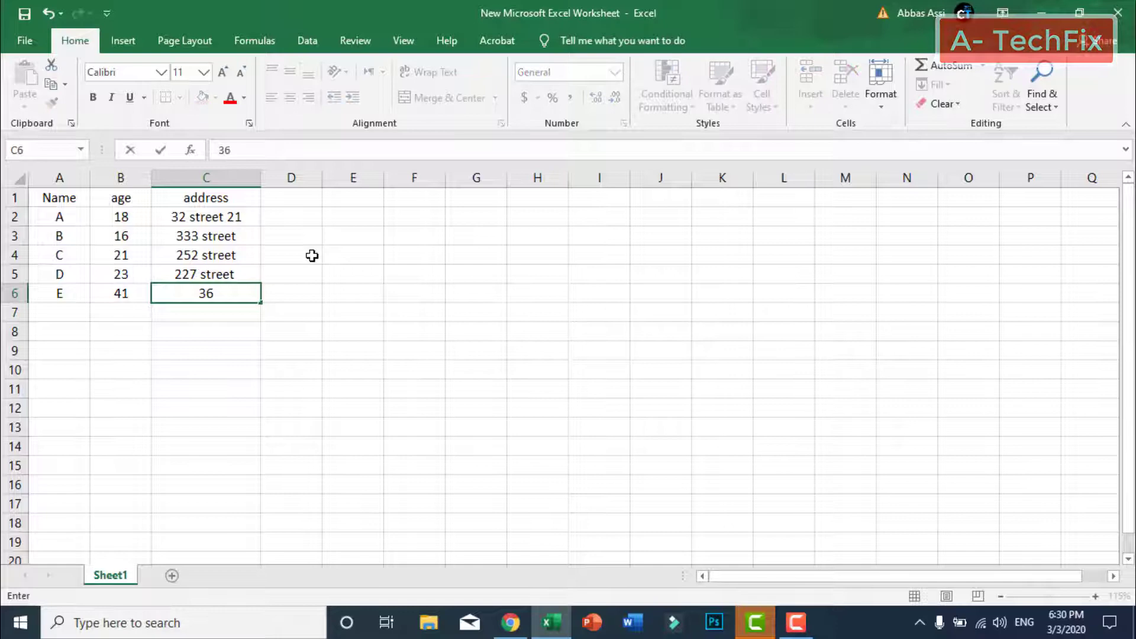
pyautogui.write('9 street')
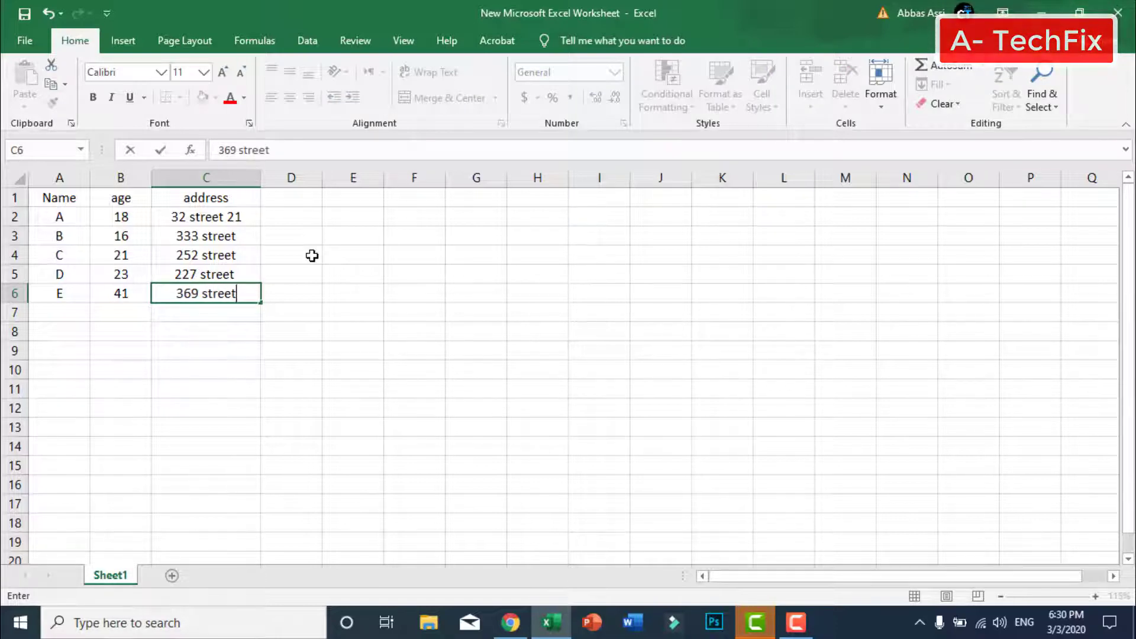
# Confirm 369 street, select A1:C6 and apply All Borders to the table
pyautogui.press('Return')
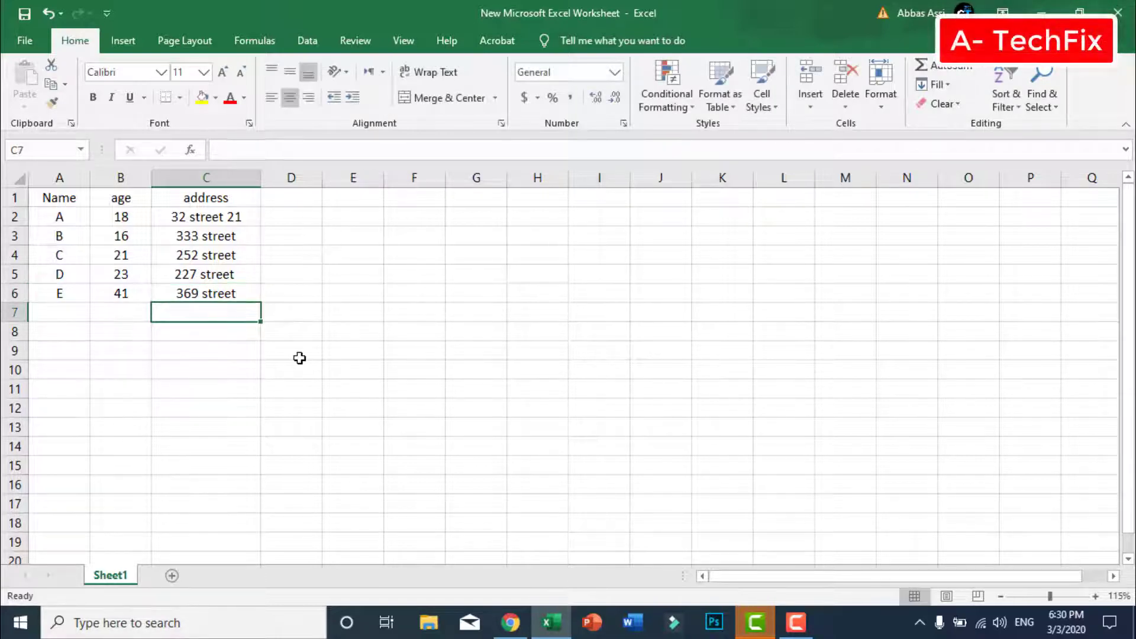
pyautogui.click(286, 370)
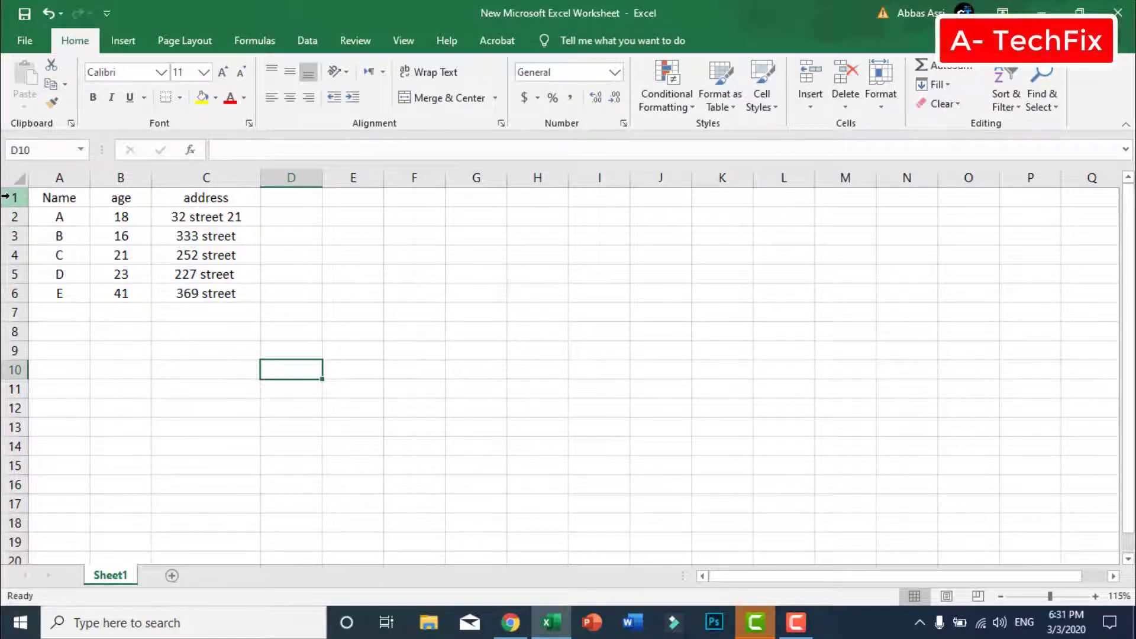
pyautogui.click(10, 199)
pyautogui.moveTo(10, 199); pyautogui.dragTo(11, 292)
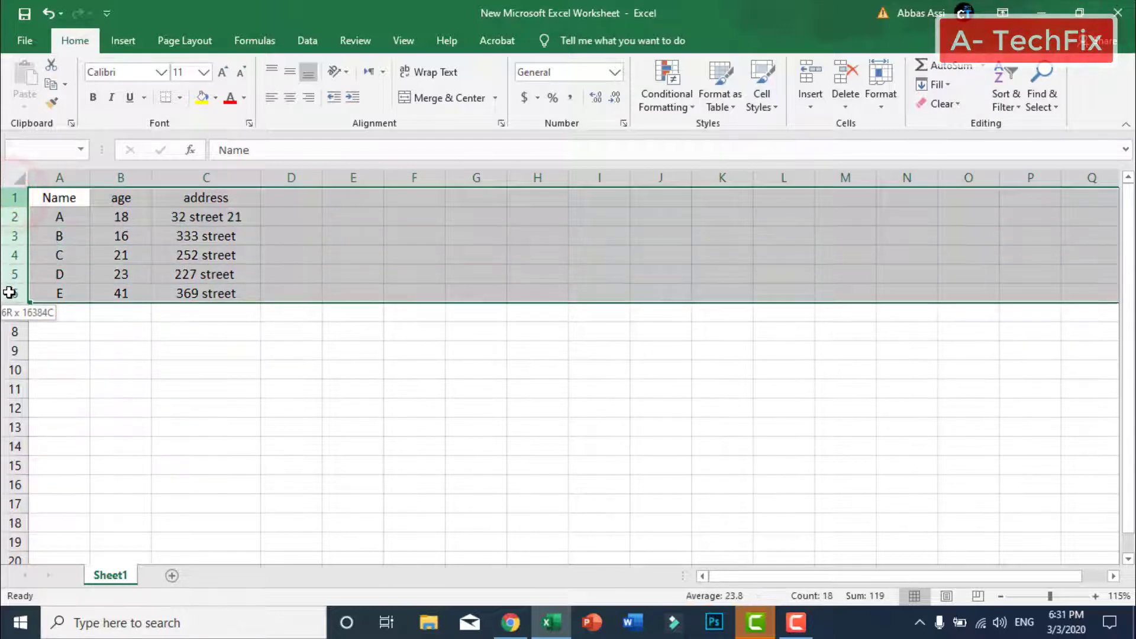
pyautogui.click(165, 365)
pyautogui.moveTo(59, 197); pyautogui.dragTo(219, 293)
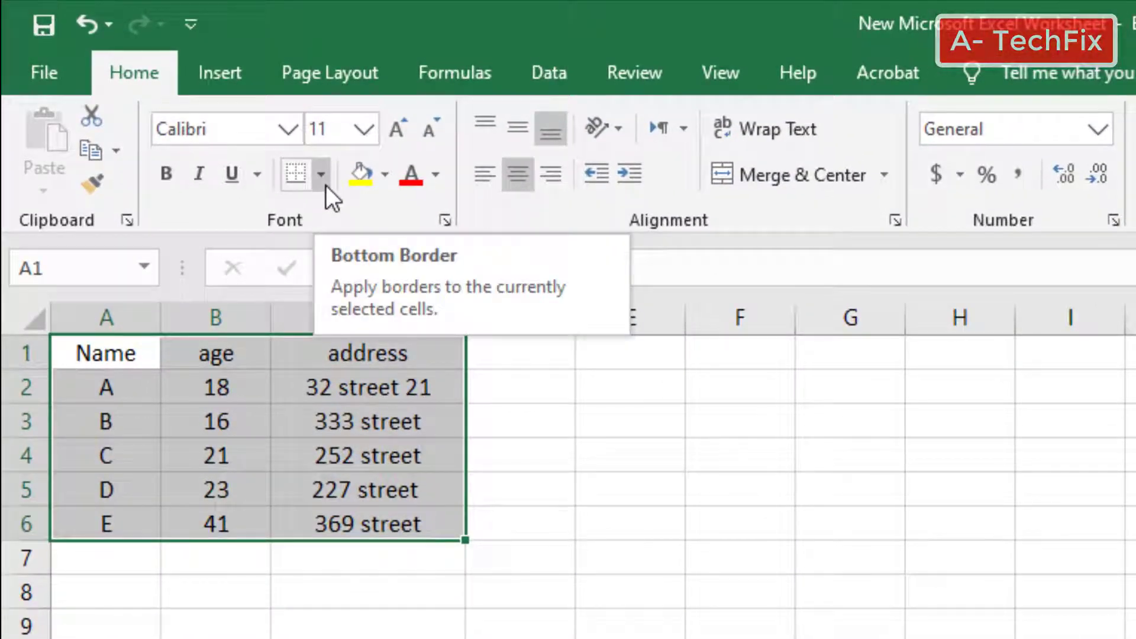
pyautogui.click(325, 185)
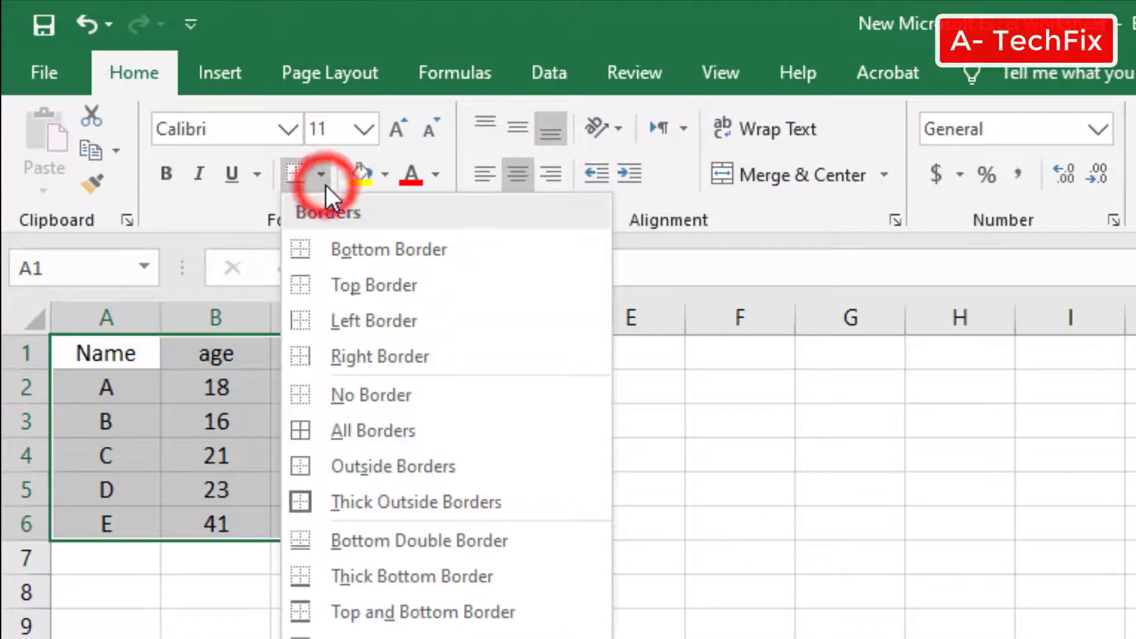
pyautogui.click(523, 431)
pyautogui.click(617, 491)
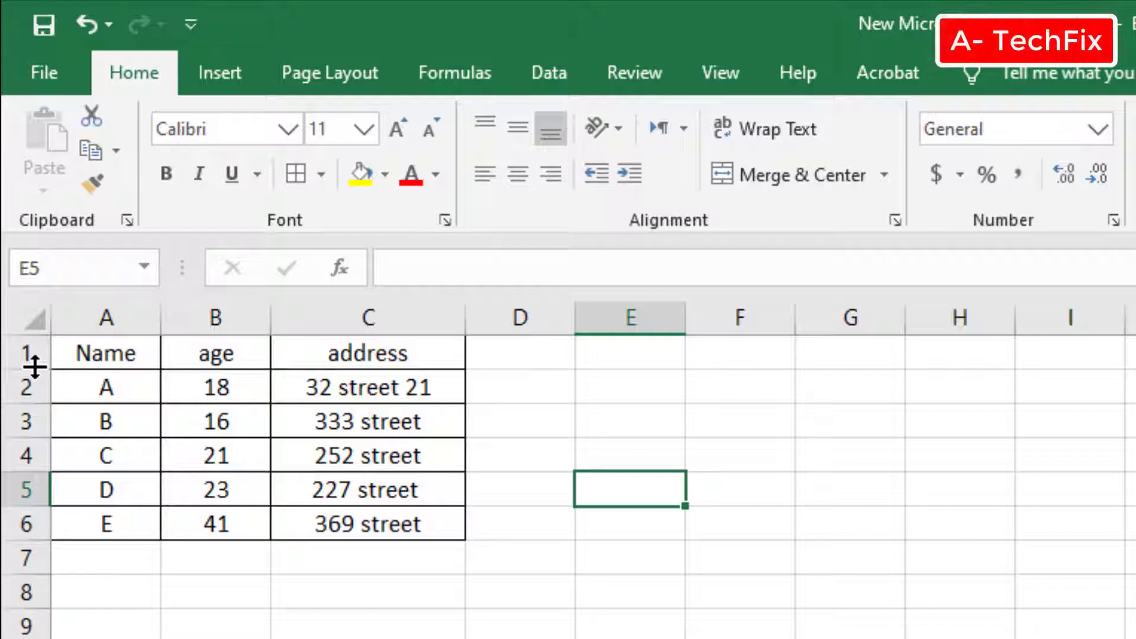
# Make row 1 taller, center it vertically and fill header cells A1:C1 grey
pyautogui.moveTo(35, 366); pyautogui.dragTo(399, 362)
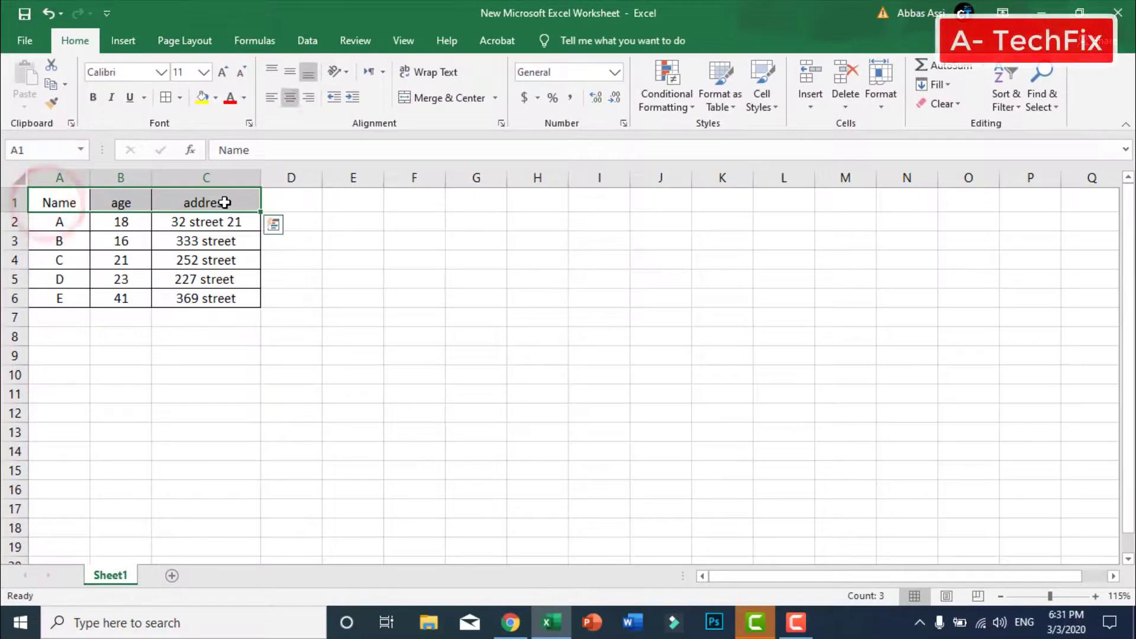
pyautogui.click(291, 73)
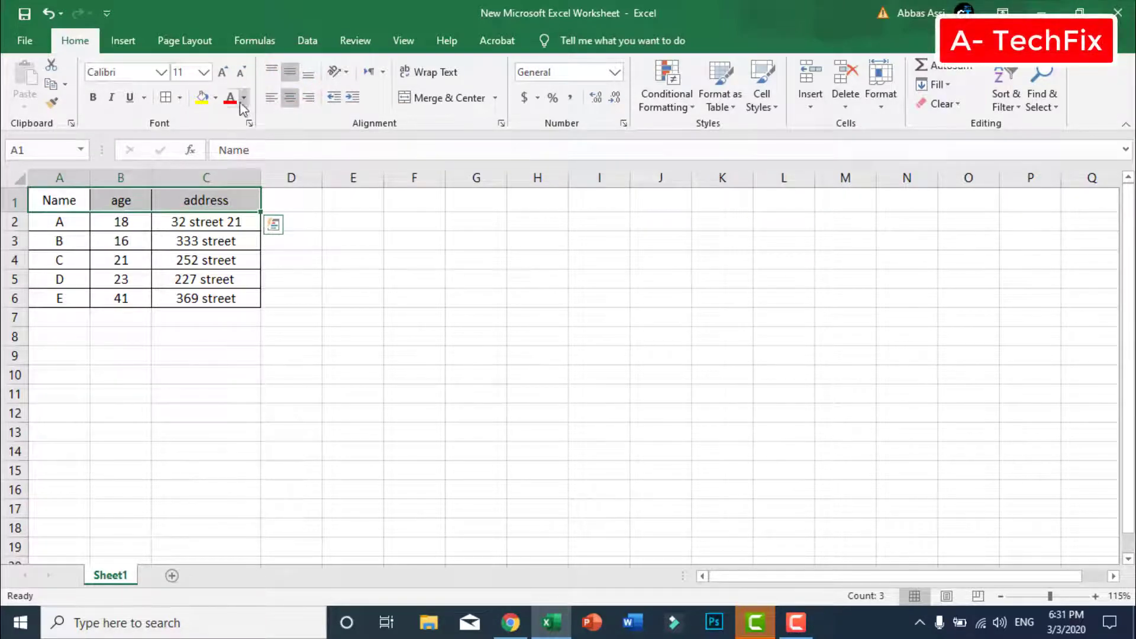
pyautogui.click(217, 99)
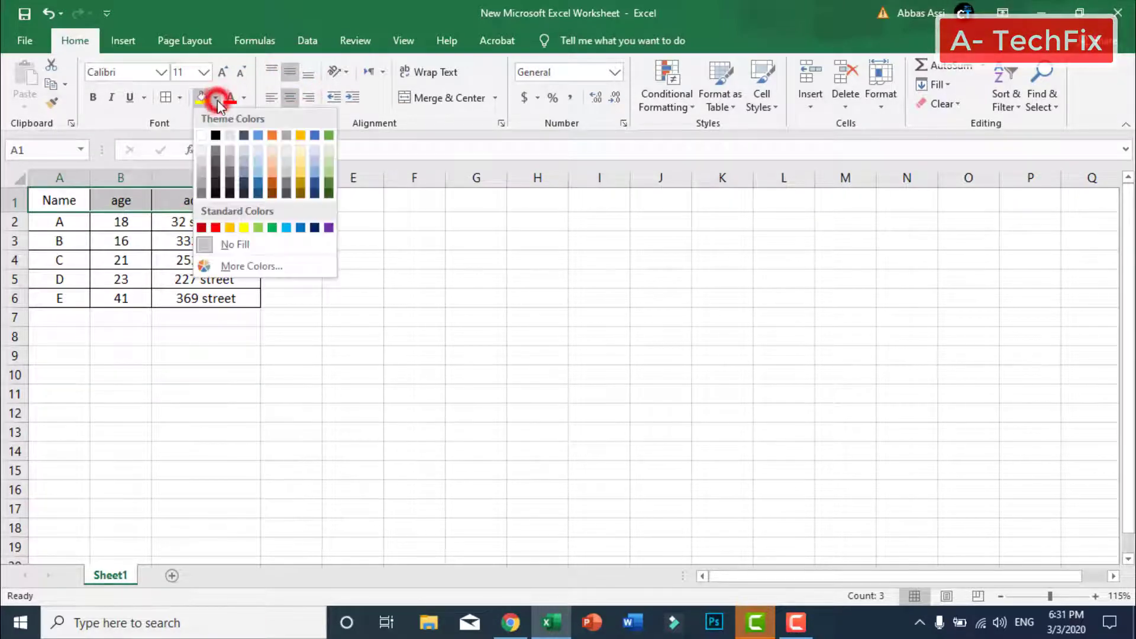
pyautogui.click(203, 167)
pyautogui.click(376, 309)
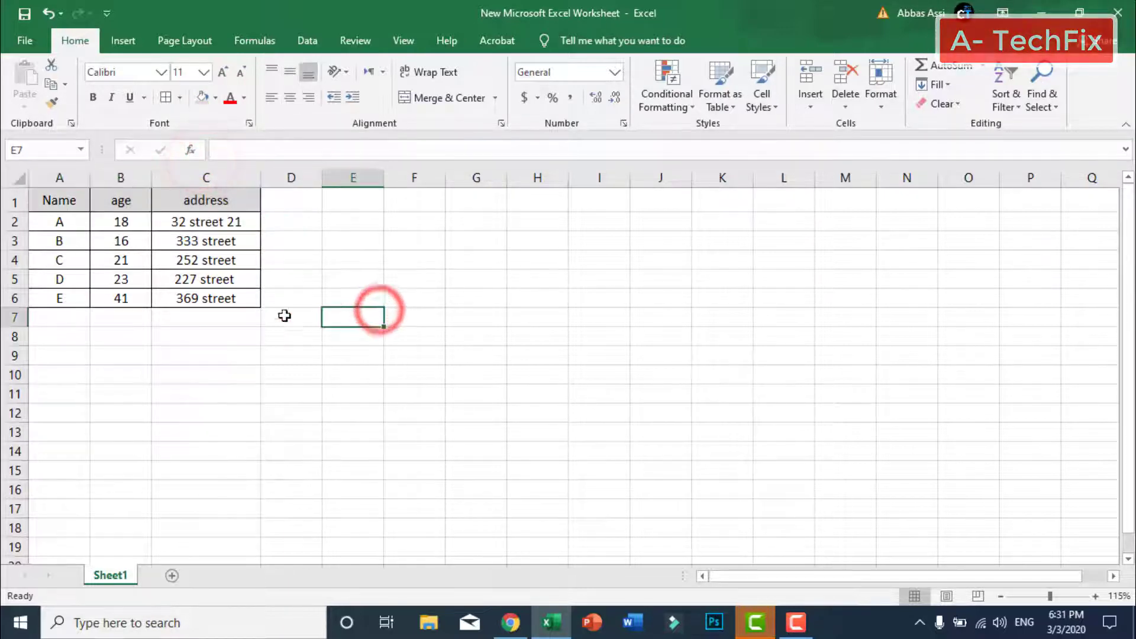
# Enlarge the table text to 14 and the header row text to 16
pyautogui.moveTo(222, 299); pyautogui.dragTo(34, 201)
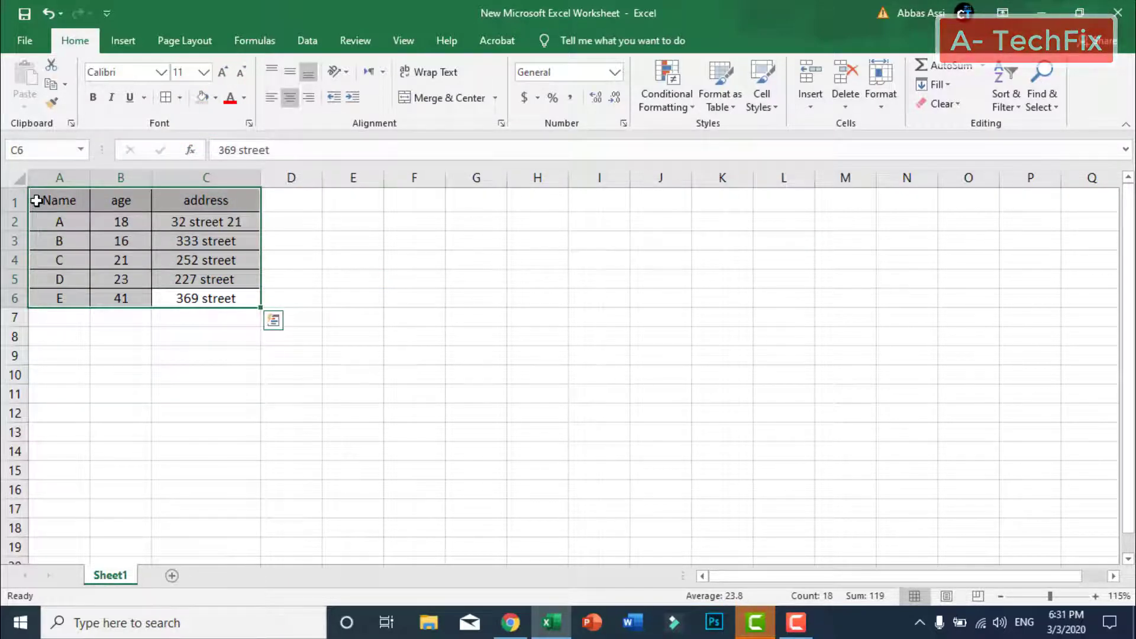
pyautogui.click(223, 72)
pyautogui.click(224, 73)
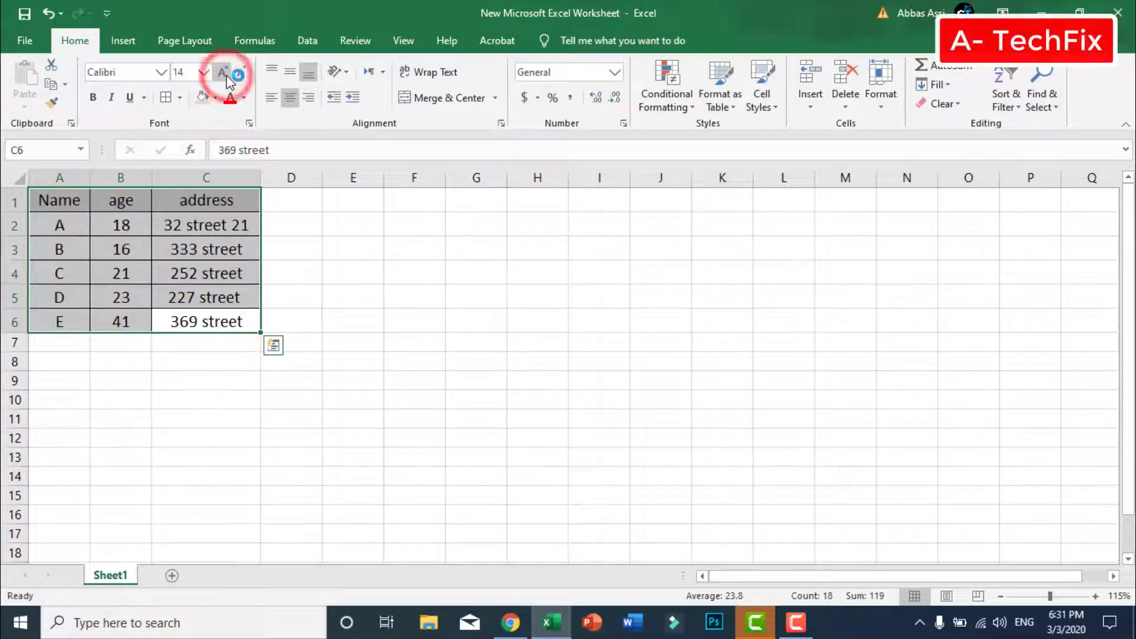
pyautogui.click(367, 275)
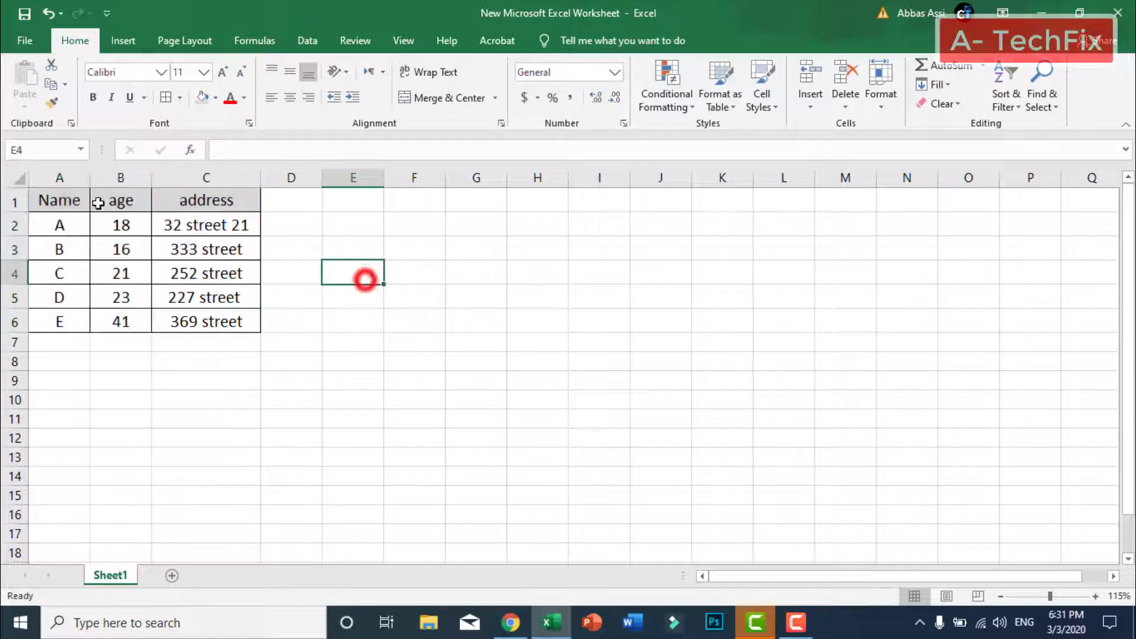
pyautogui.moveTo(40, 201); pyautogui.dragTo(213, 200)
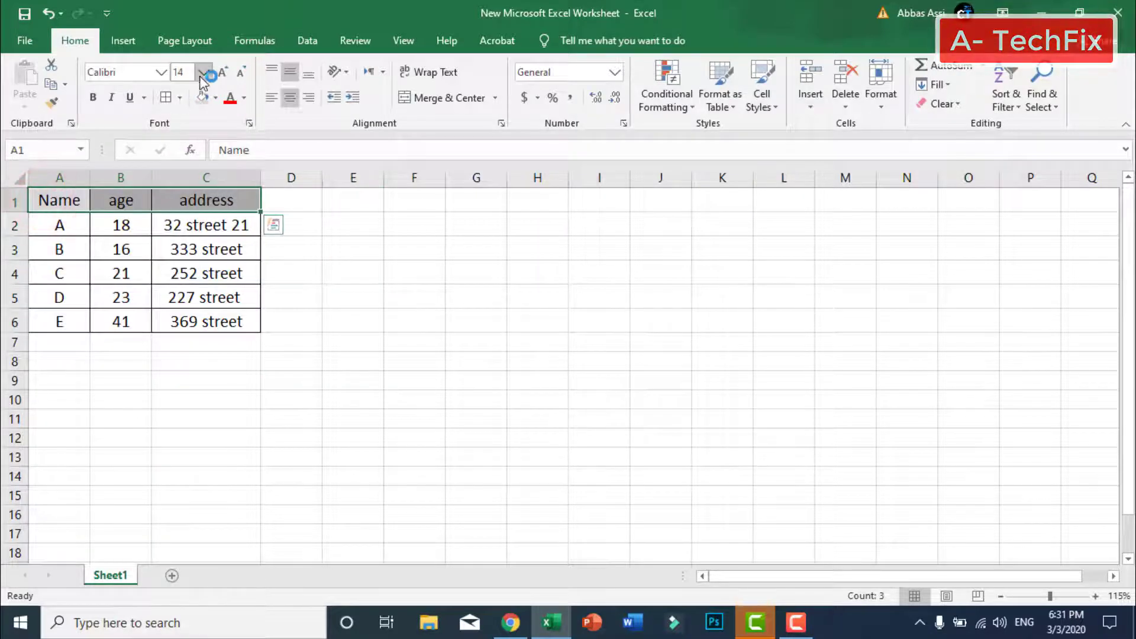
pyautogui.click(221, 74)
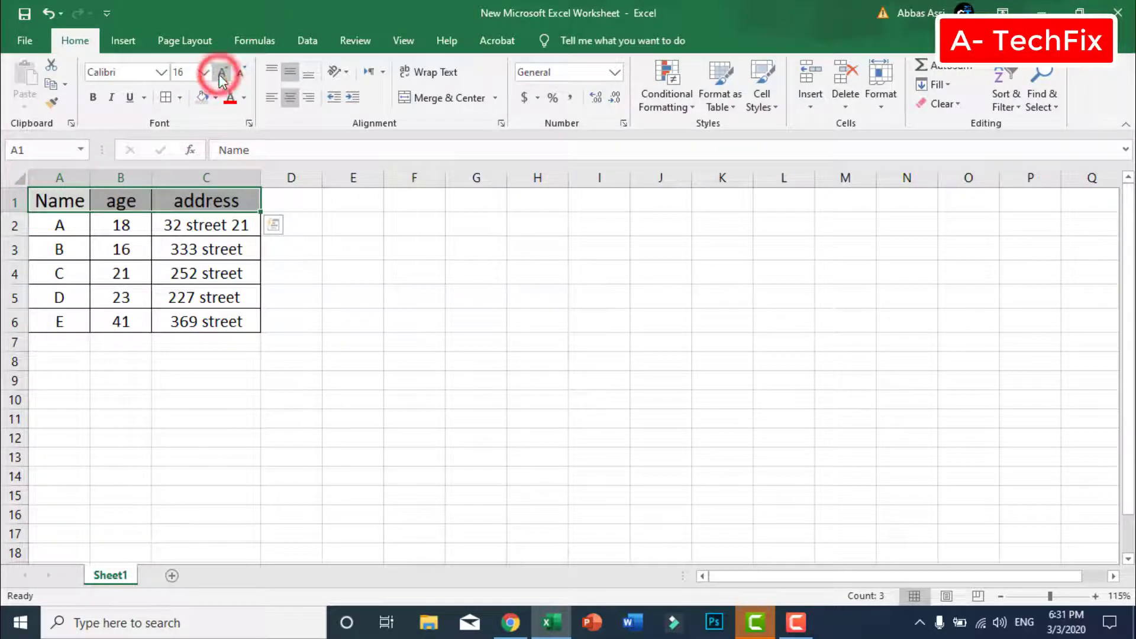
pyautogui.click(353, 296)
# Widen columns A, B and C slightly
pyautogui.moveTo(88, 174); pyautogui.dragTo(167, 169)
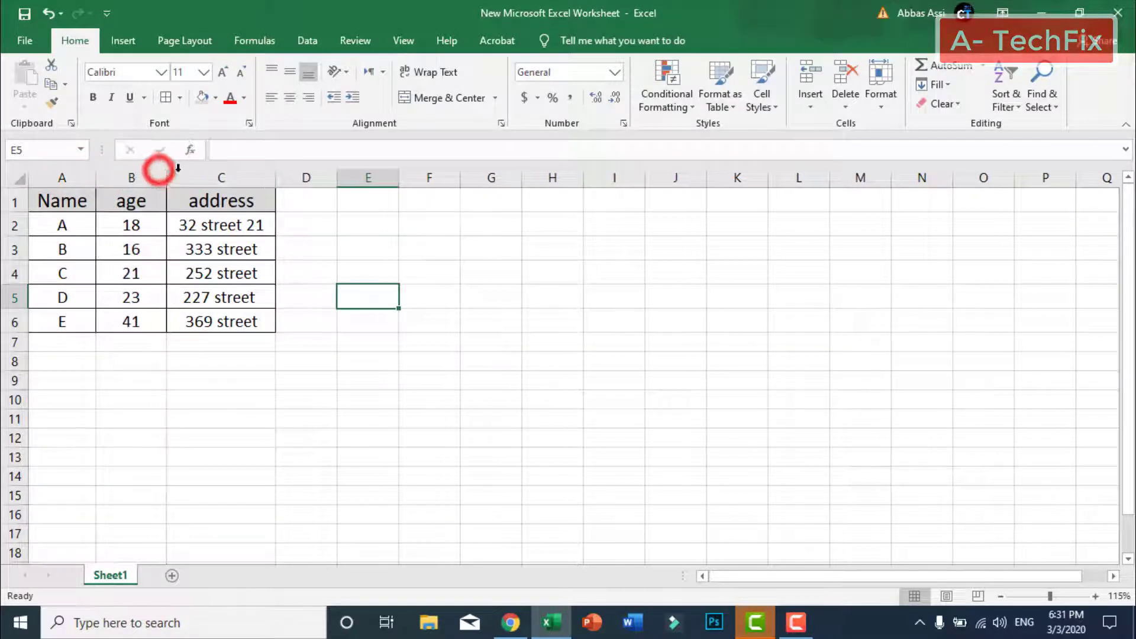
pyautogui.moveTo(276, 178); pyautogui.dragTo(283, 177)
pyautogui.click(294, 417)
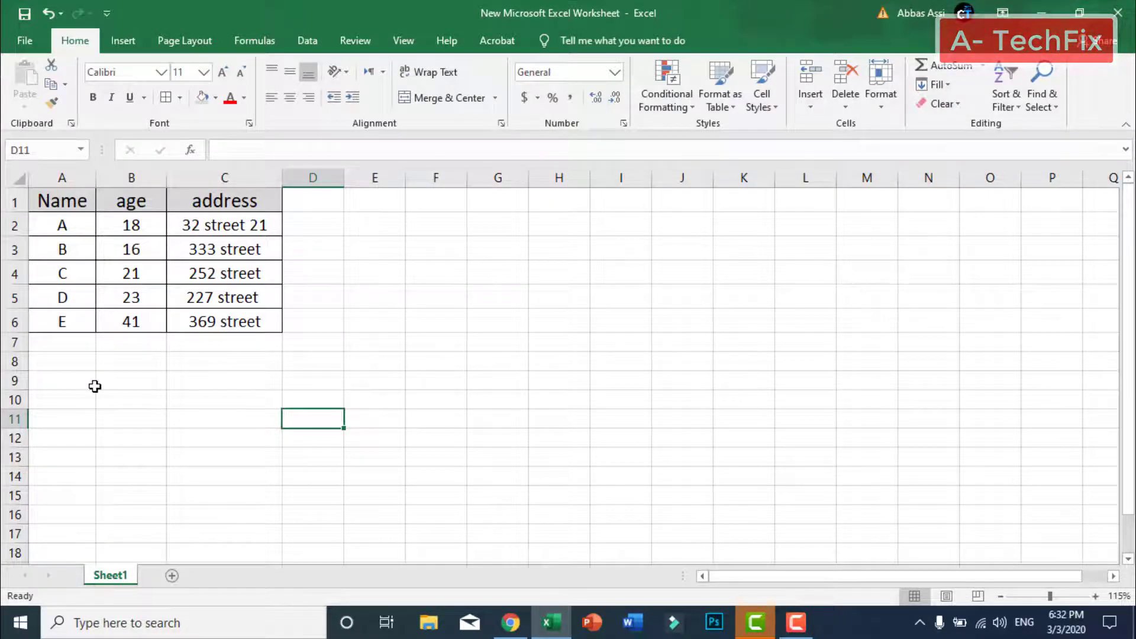
# Type 'Age average' in A8 and widen column A to fit the label
pyautogui.click(116, 406)
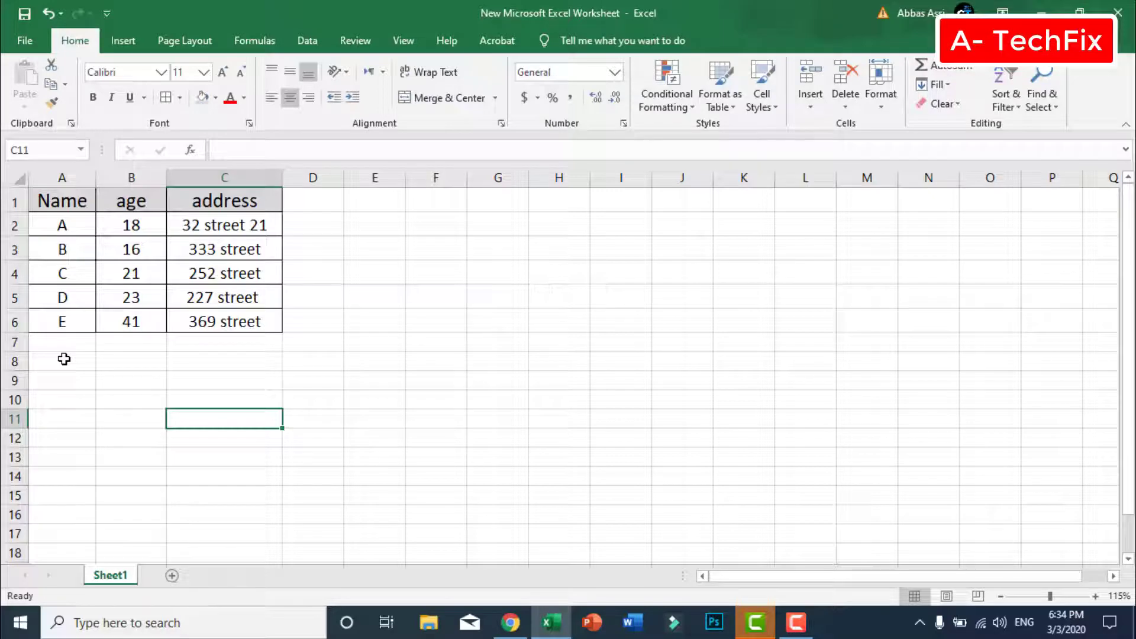
pyautogui.click(64, 359)
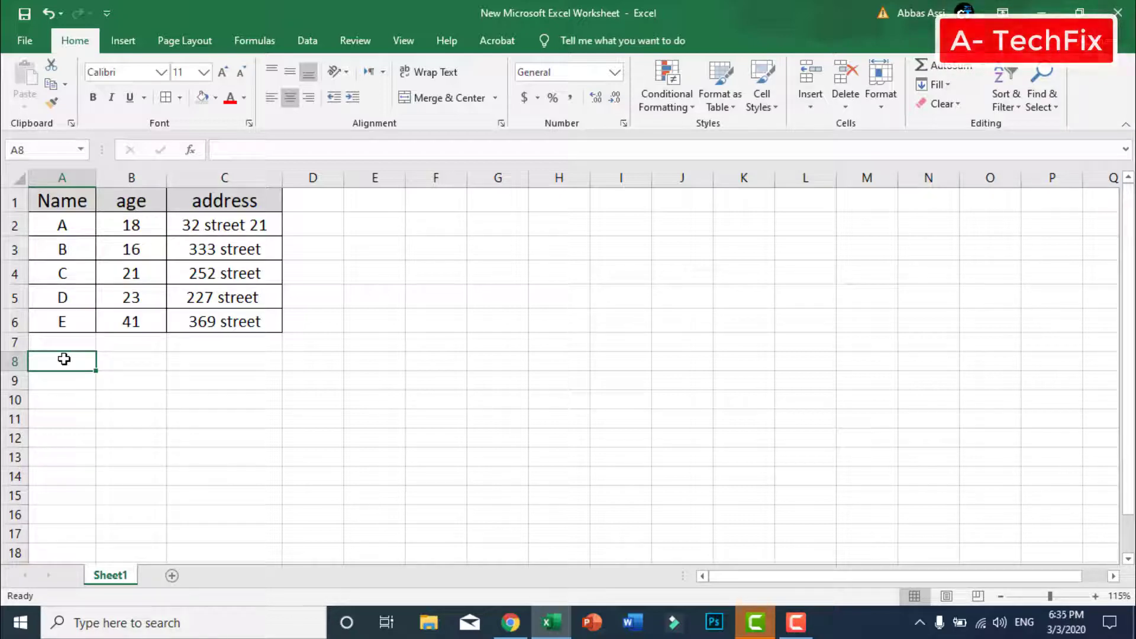
pyautogui.write('Age a')
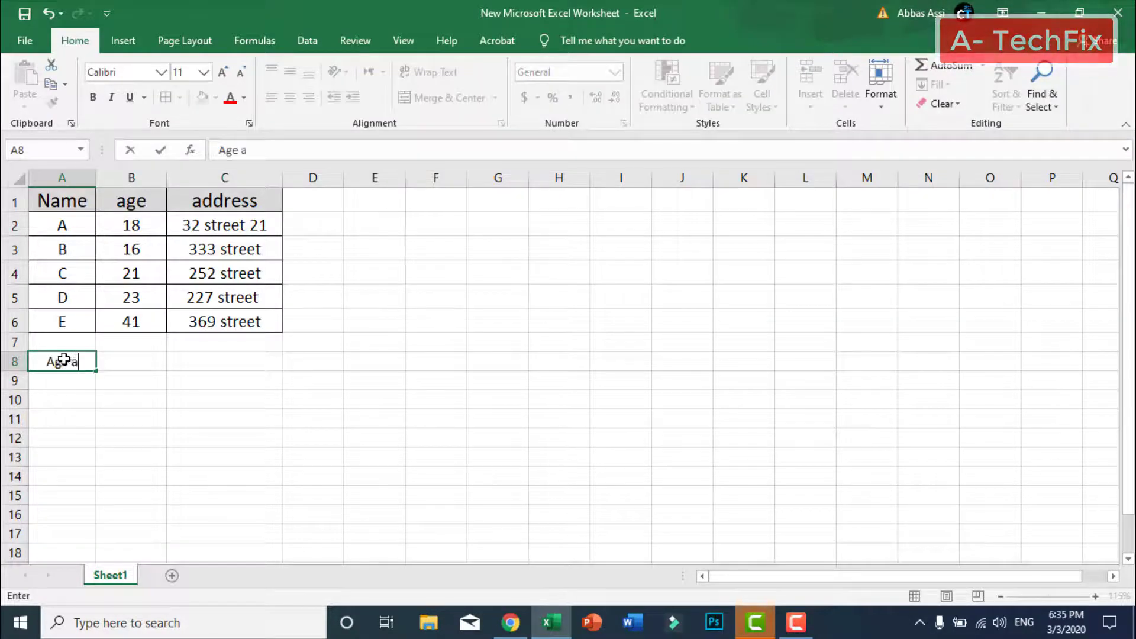
pyautogui.write('verage')
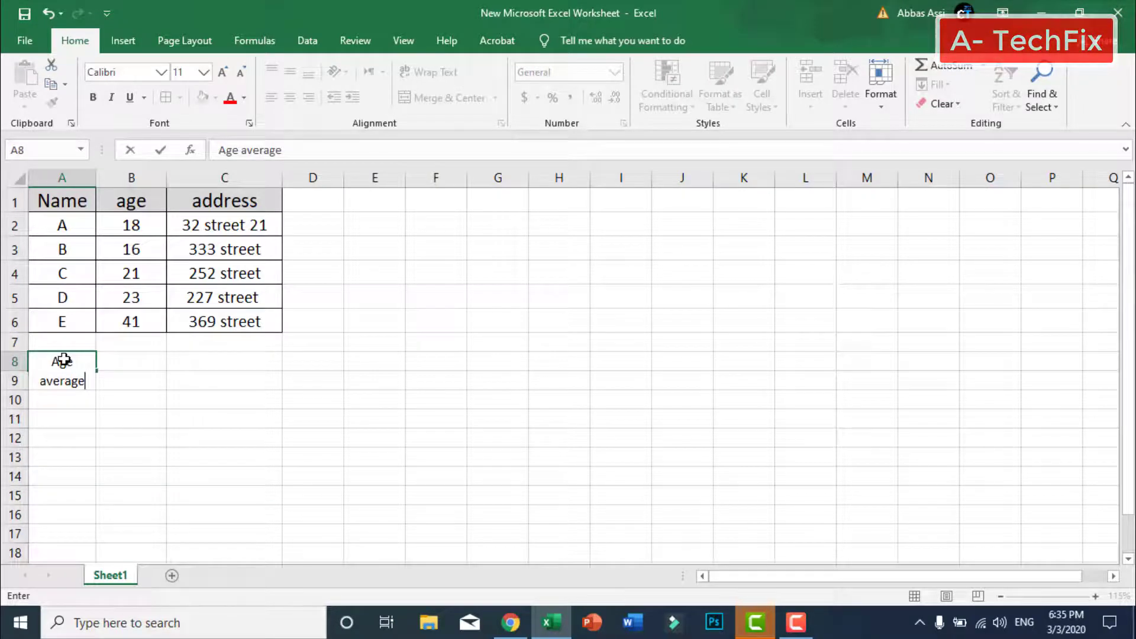
pyautogui.hotkey('ctrl', 'Return')
pyautogui.press('Tab')
pyautogui.doubleClick(96, 177)
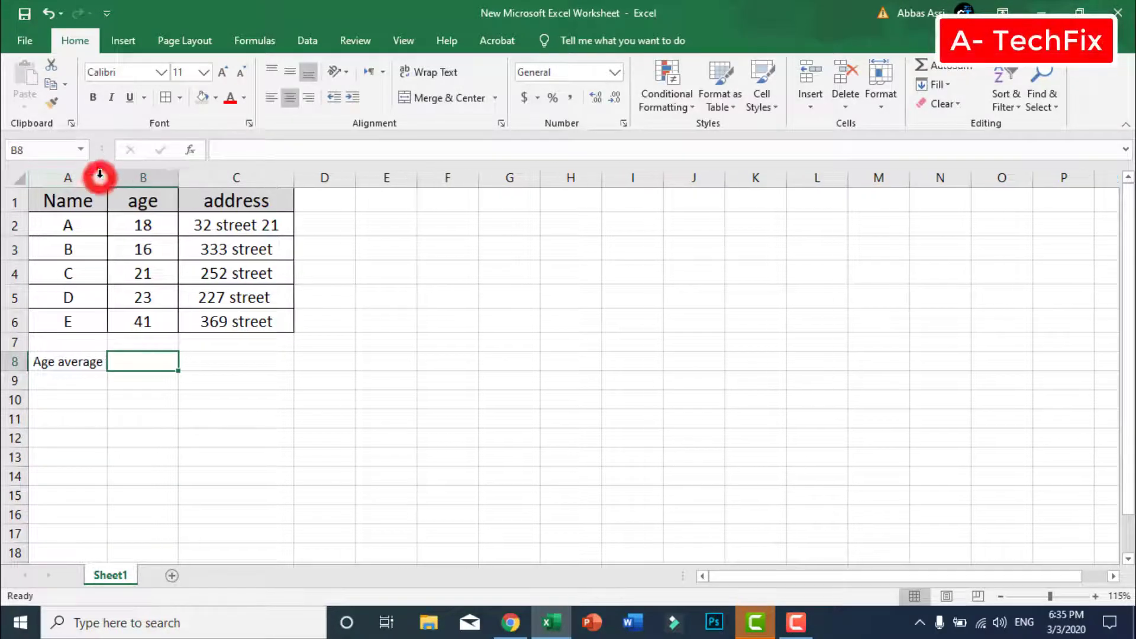
pyautogui.moveTo(108, 177); pyautogui.dragTo(116, 177)
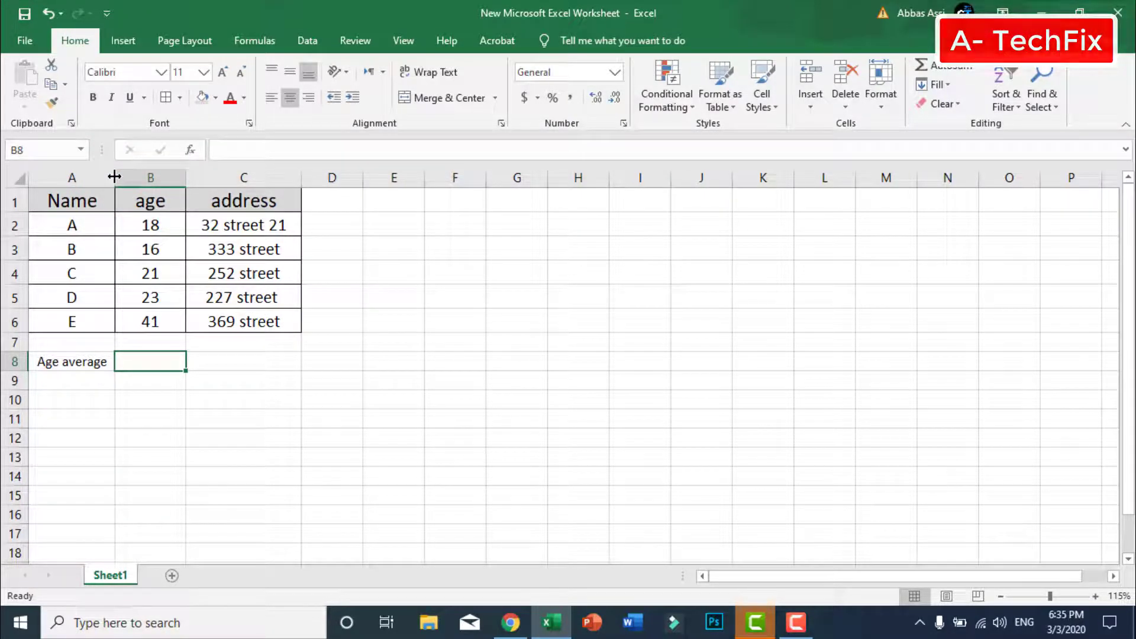
# Enter =AVERAGE(B2:B6) in B8, giving 23.8, and select A8:B8
pyautogui.click(150, 456)
pyautogui.click(161, 376)
pyautogui.click(169, 362)
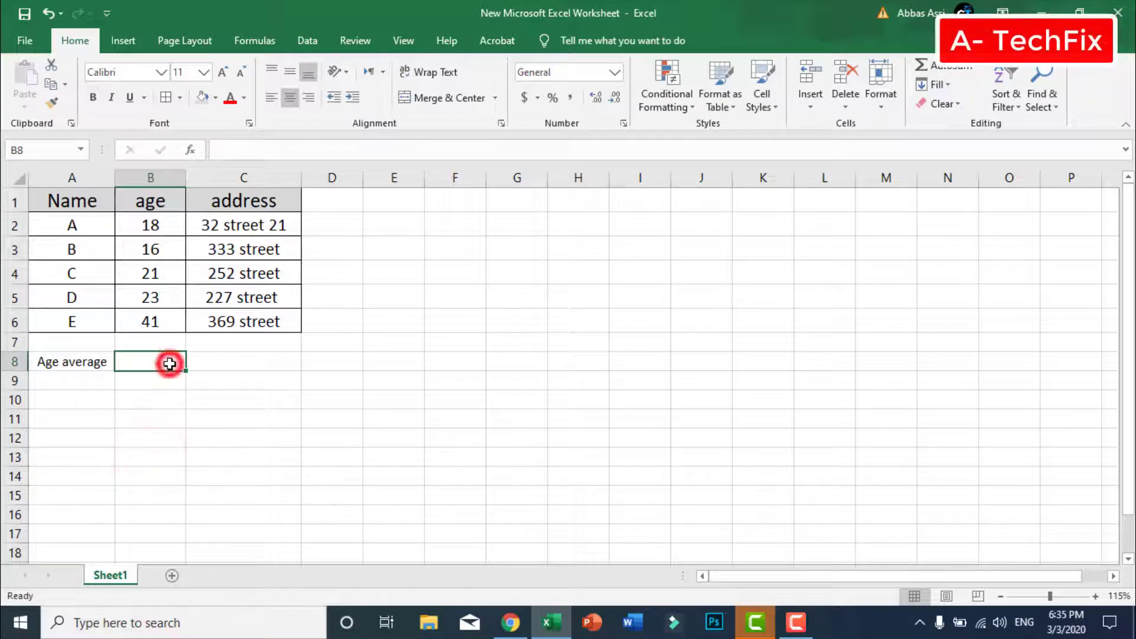
pyautogui.write('=a')
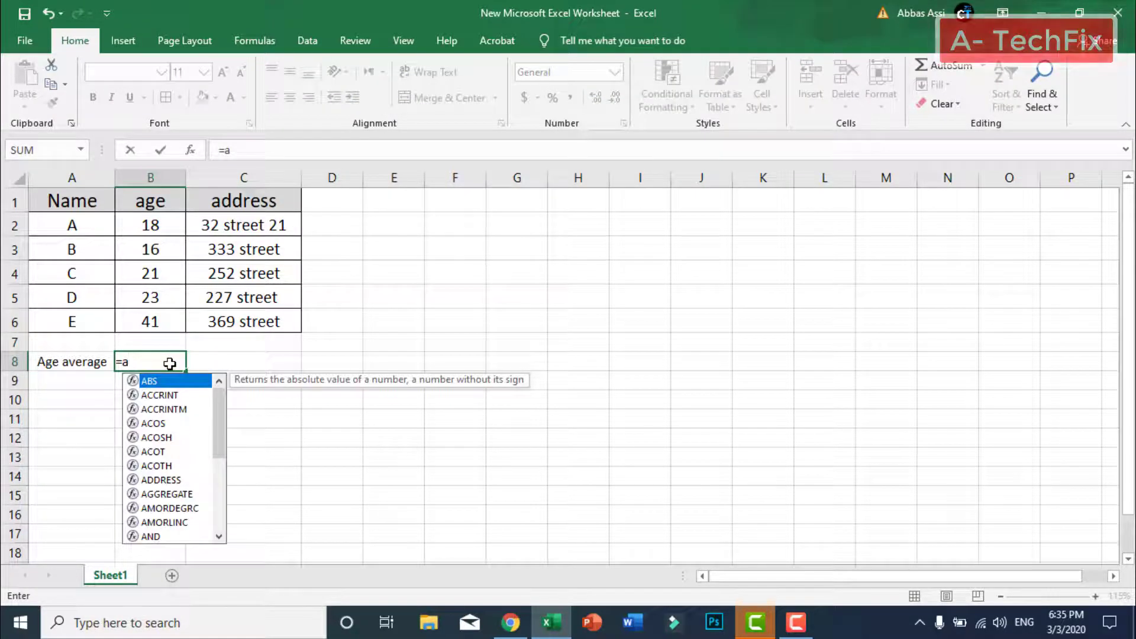
pyautogui.write('ver')
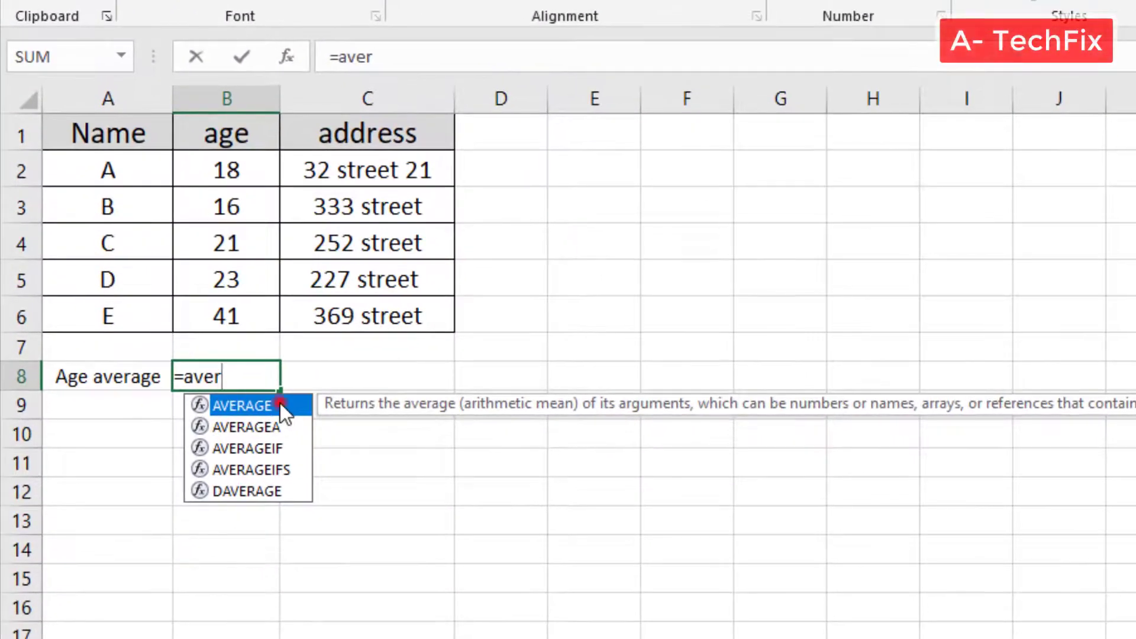
pyautogui.doubleClick(279, 404)
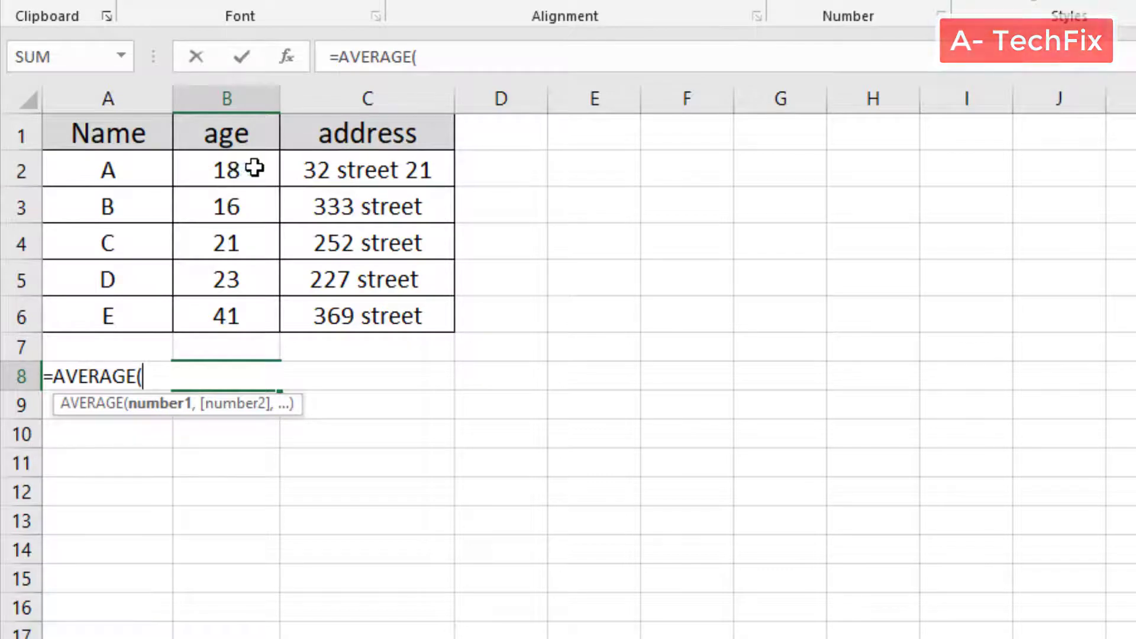
pyautogui.moveTo(254, 169); pyautogui.dragTo(246, 311)
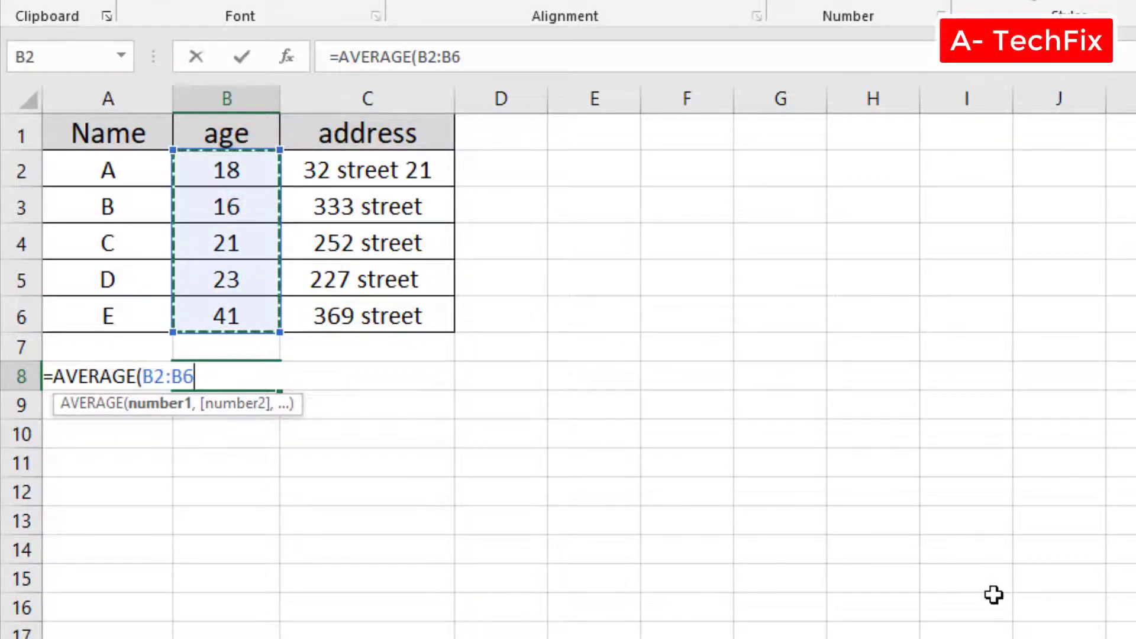
pyautogui.write(')')
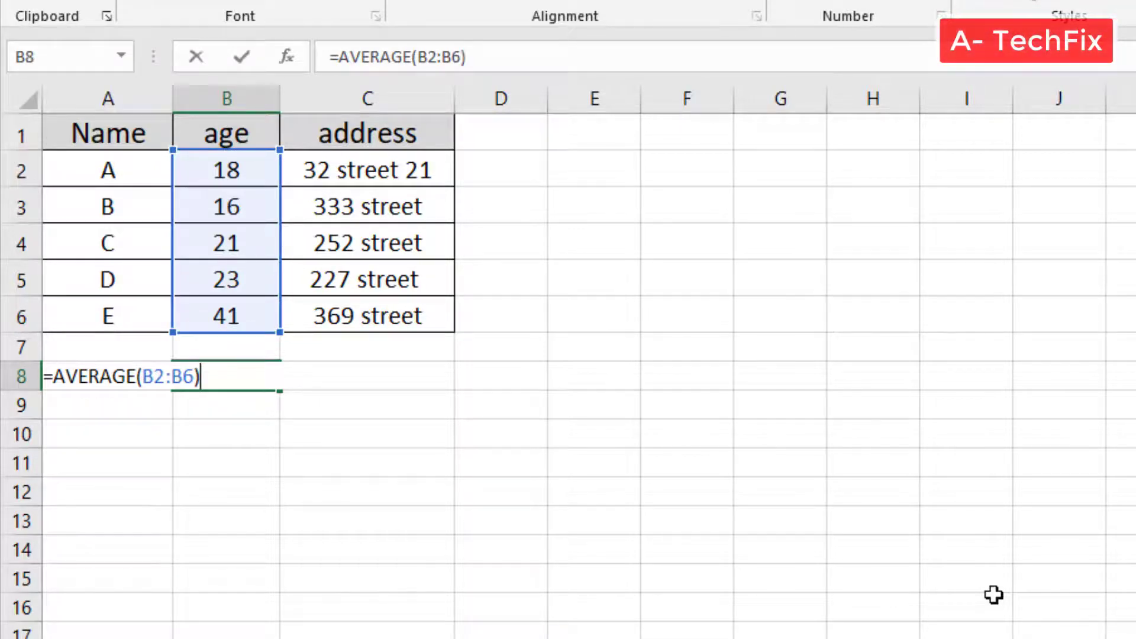
pyautogui.press('Return')
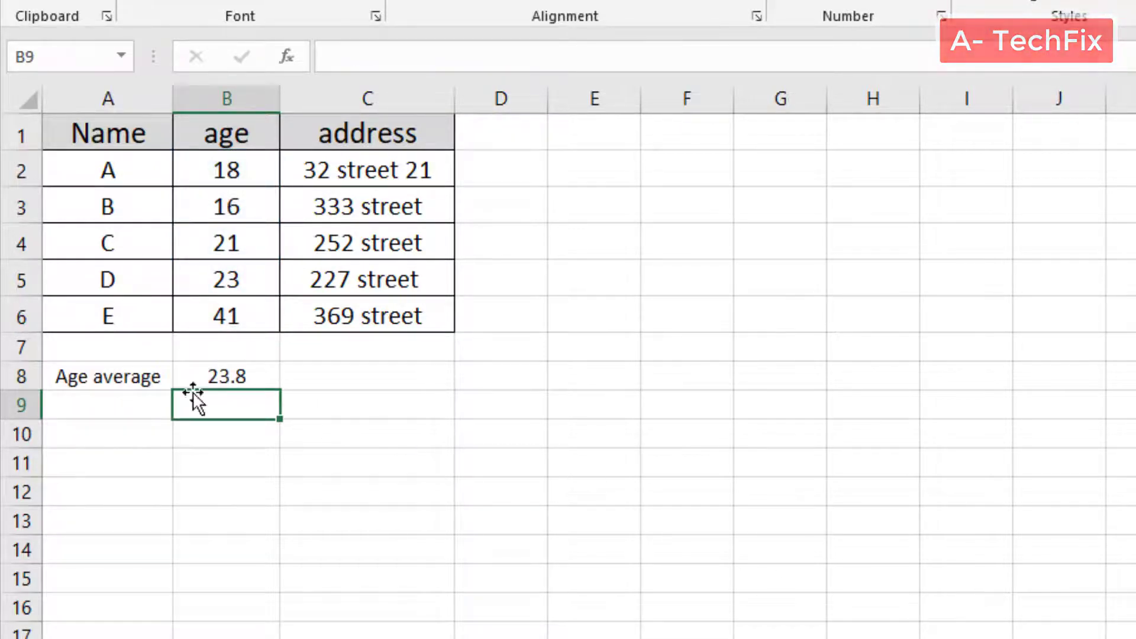
pyautogui.moveTo(131, 376); pyautogui.dragTo(198, 376)
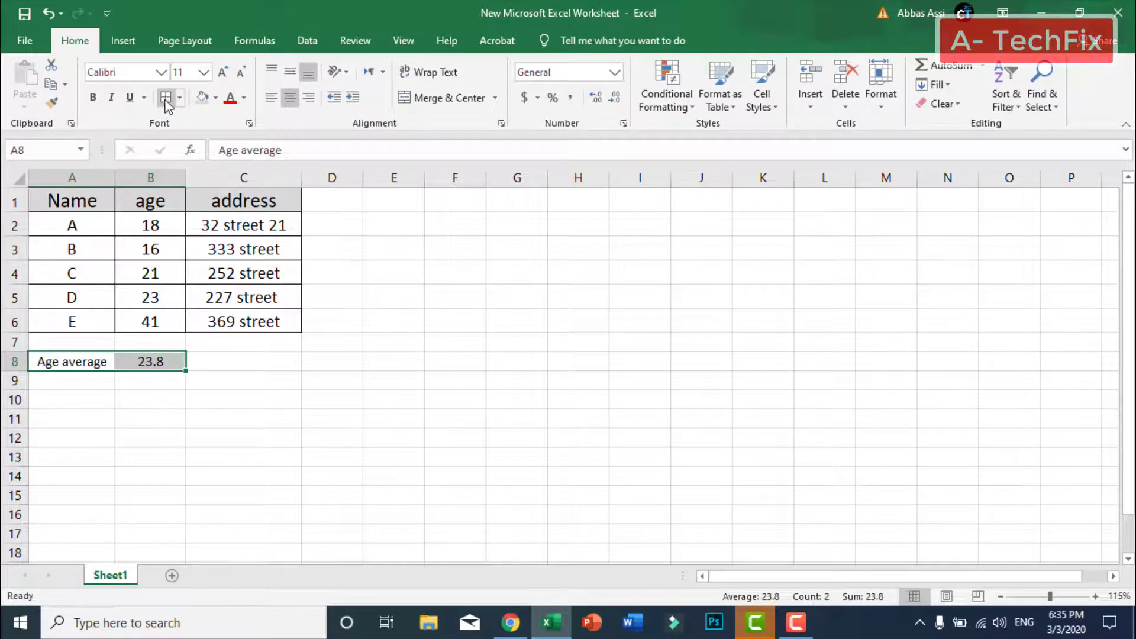
# Apply All Borders to average row A8:B8, then confirm B8's =AVERAGE(B2:B6) shows 23.8
pyautogui.click(166, 97)
pyautogui.click(243, 514)
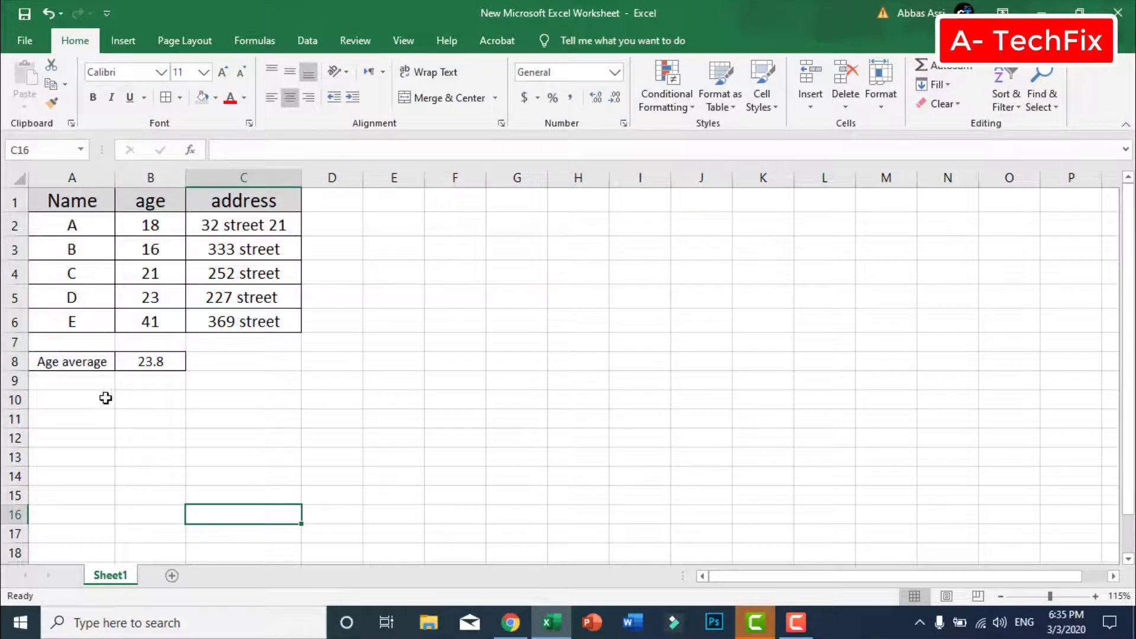
pyautogui.moveTo(156, 224); pyautogui.dragTo(152, 304)
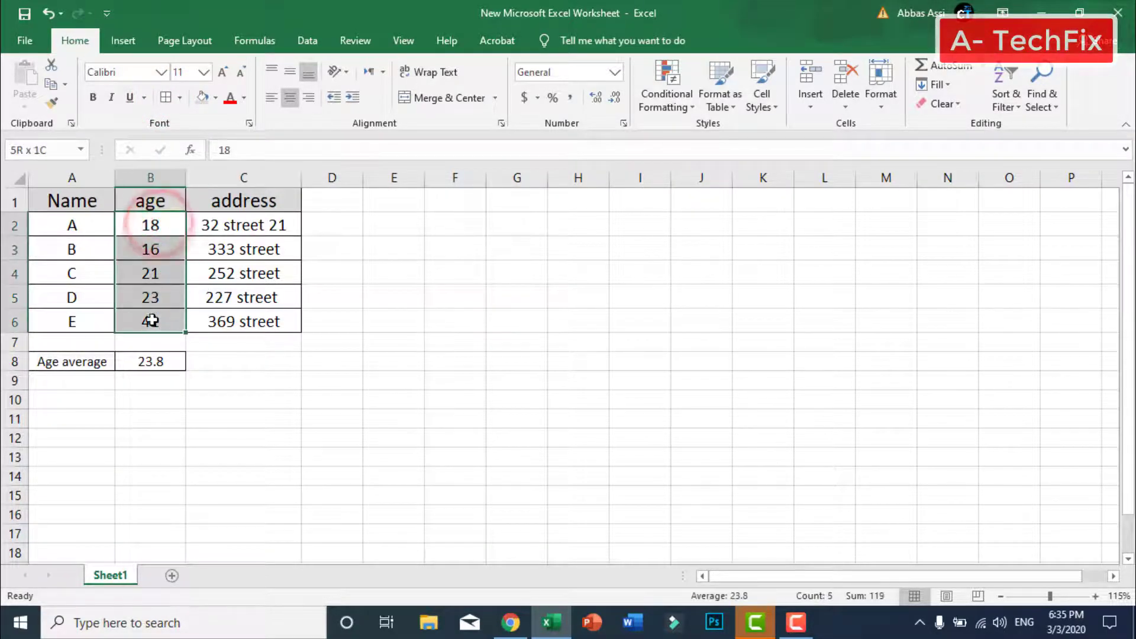
pyautogui.click(226, 399)
pyautogui.moveTo(155, 231); pyautogui.dragTo(159, 322)
pyautogui.click(231, 403)
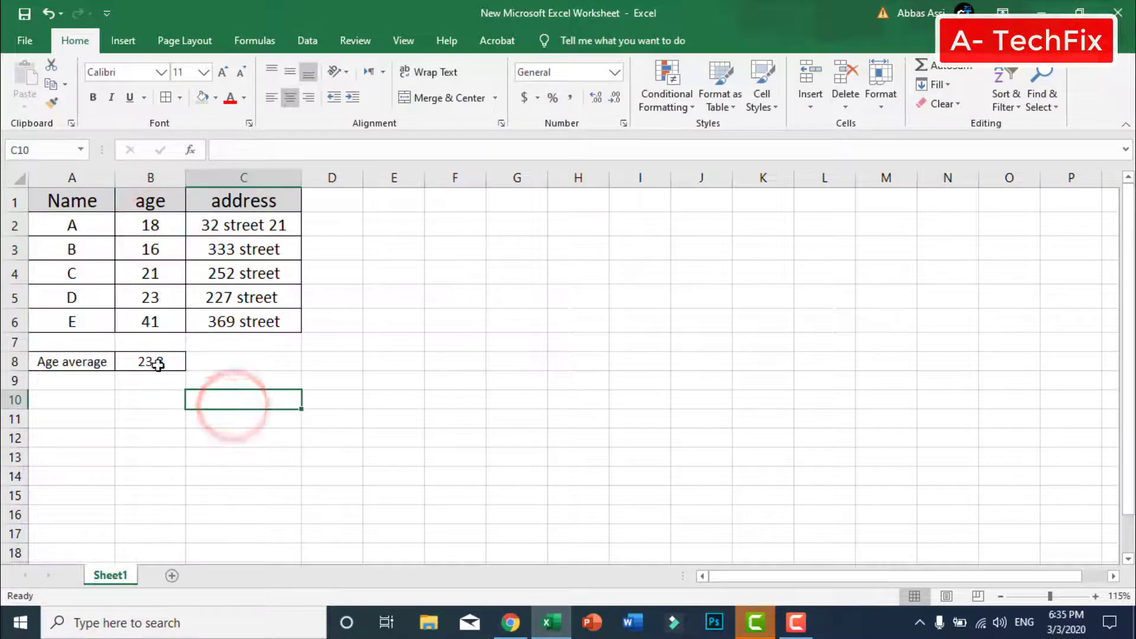
pyautogui.click(152, 362)
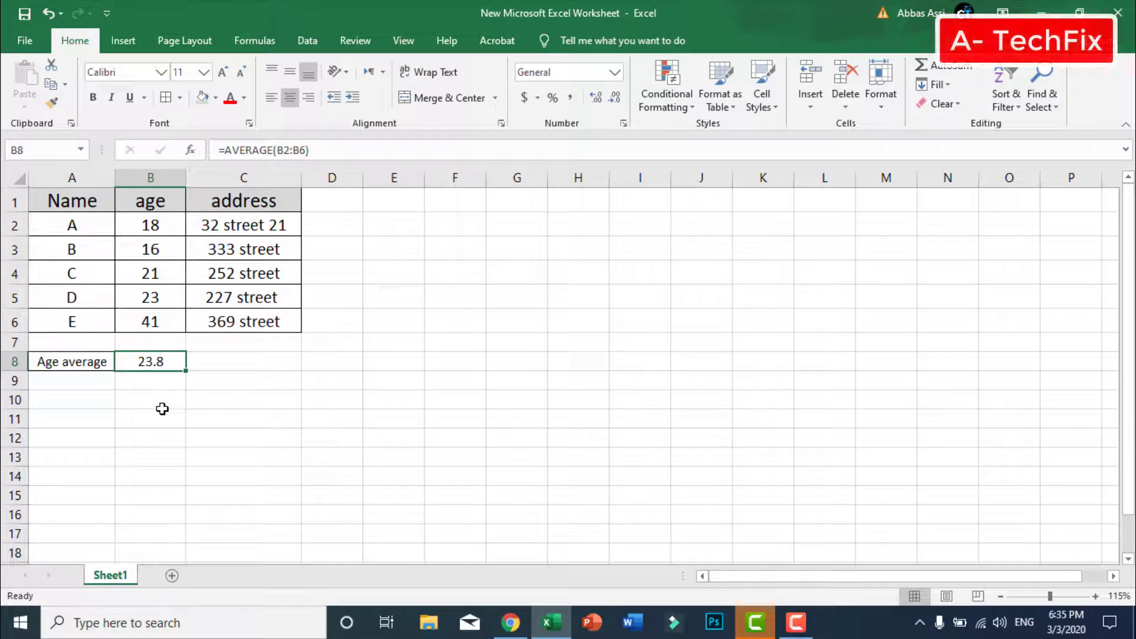
pyautogui.click(162, 407)
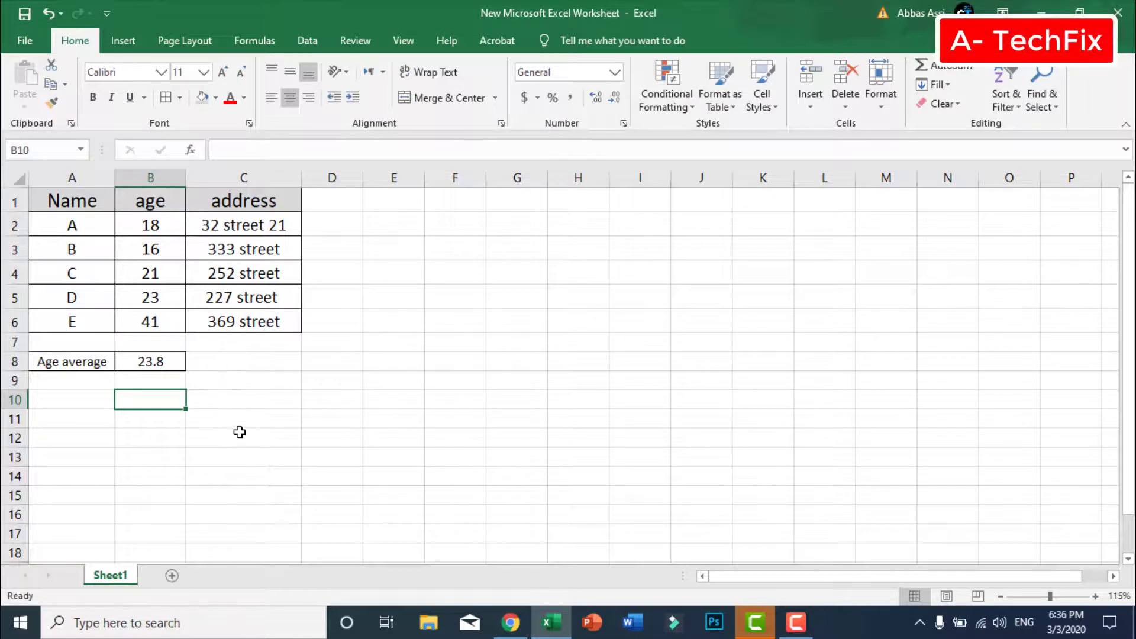
pyautogui.click(403, 393)
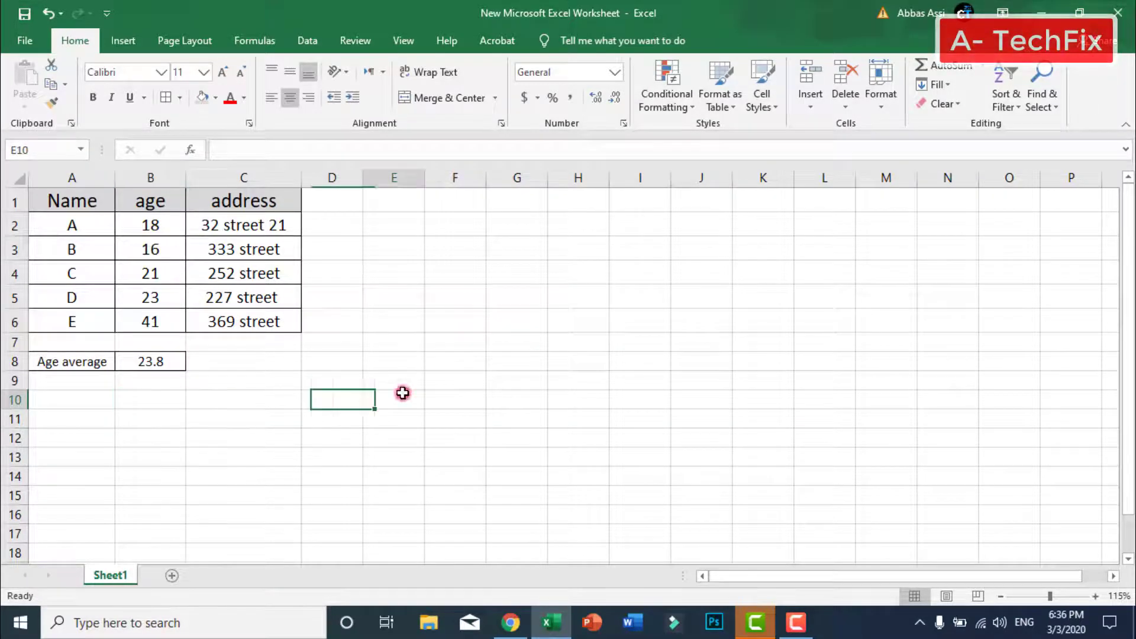